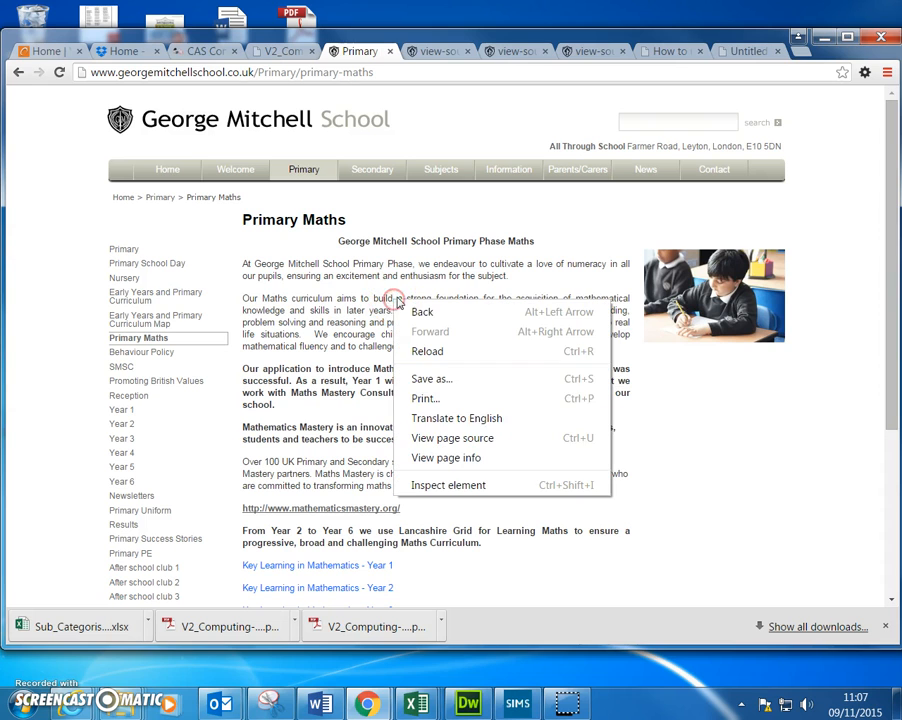
View the Primary Maths page's HTML source and examine the code from its head down to the closing tags.
click(430, 432)
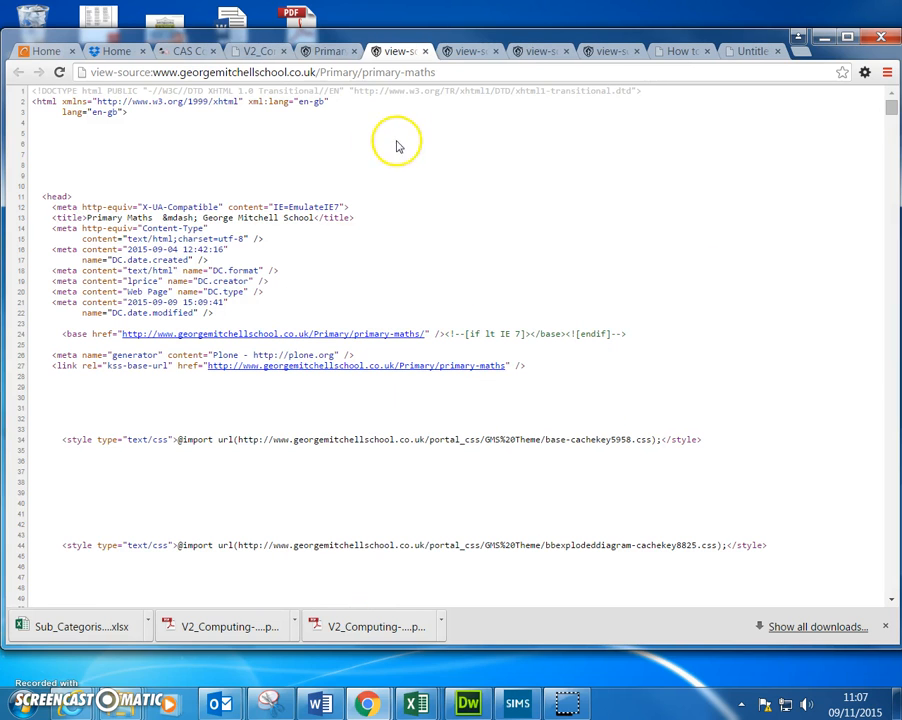
drag(888, 104, 895, 600)
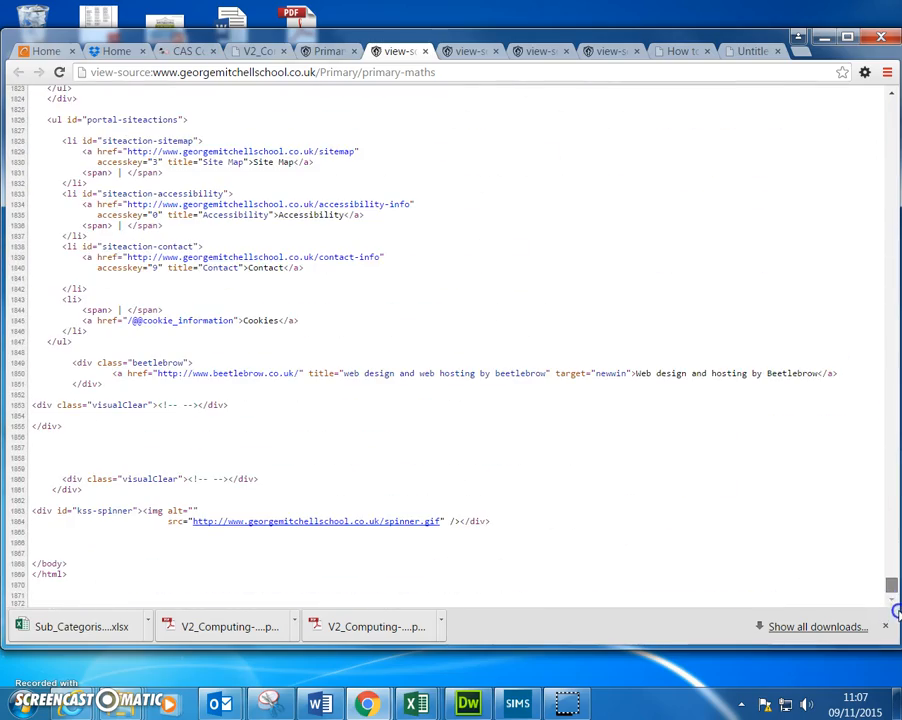
scroll(570, 373, up, 3)
scroll(207, 284, up, 2)
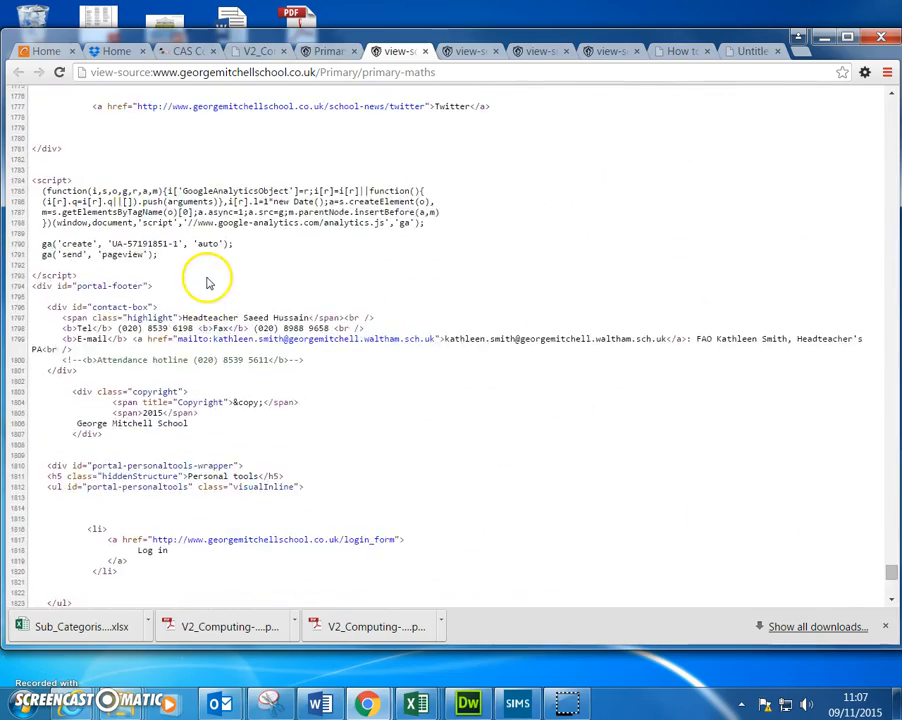
scroll(130, 190, down, 3)
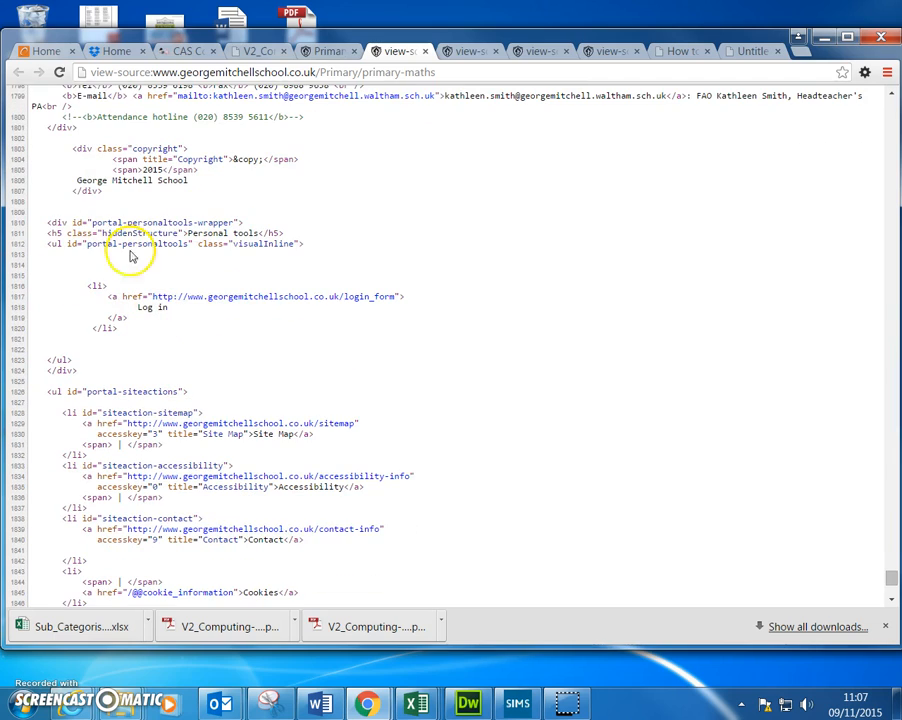
scroll(280, 480, down, 3)
scroll(282, 488, down, 2)
scroll(283, 489, up, 20)
scroll(283, 489, up, 20)
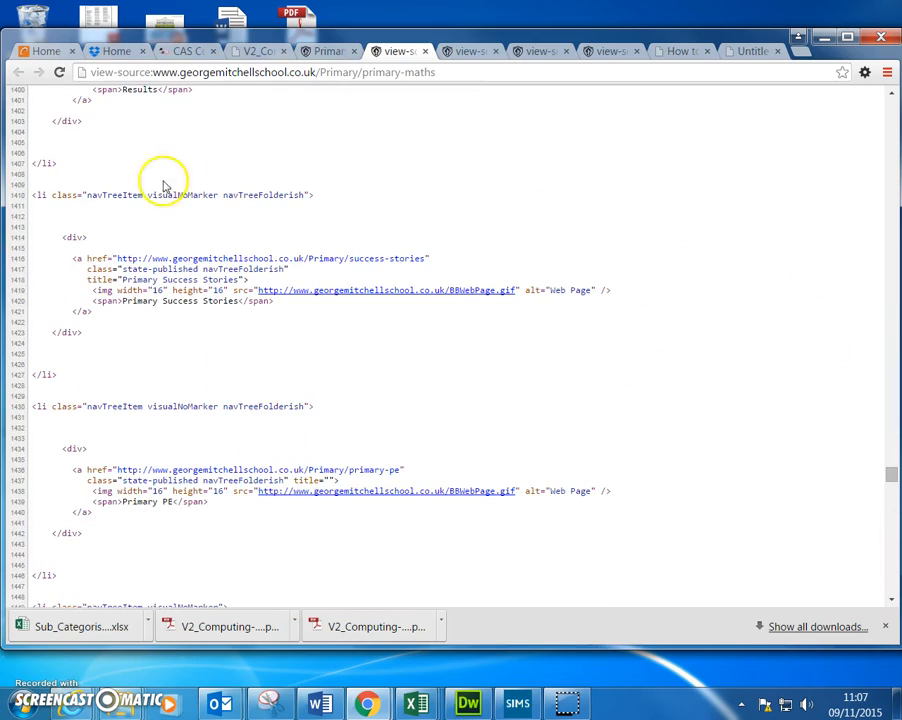
Return to the school website and view the Secondary section's Promoting British Values page and the Geography subject page.
click(326, 49)
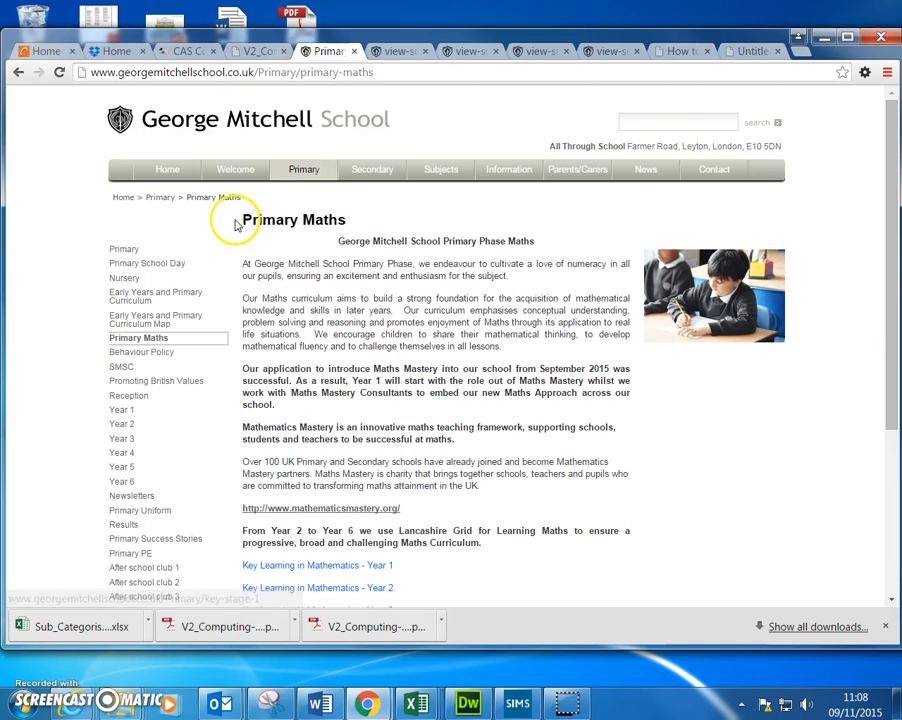
mouse_move(364, 172)
click(375, 233)
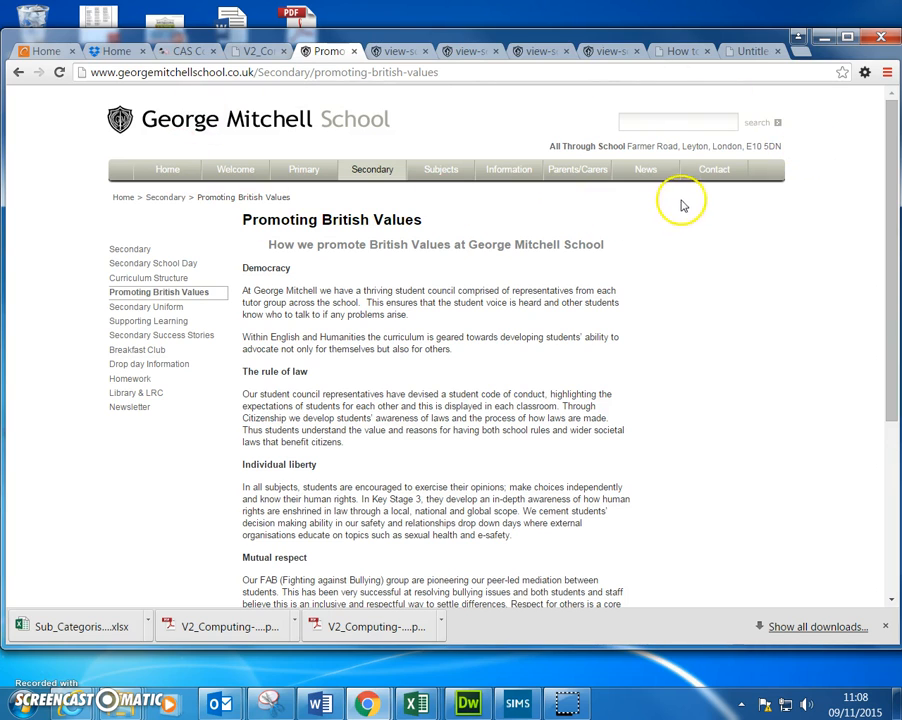
mouse_move(457, 180)
click(456, 279)
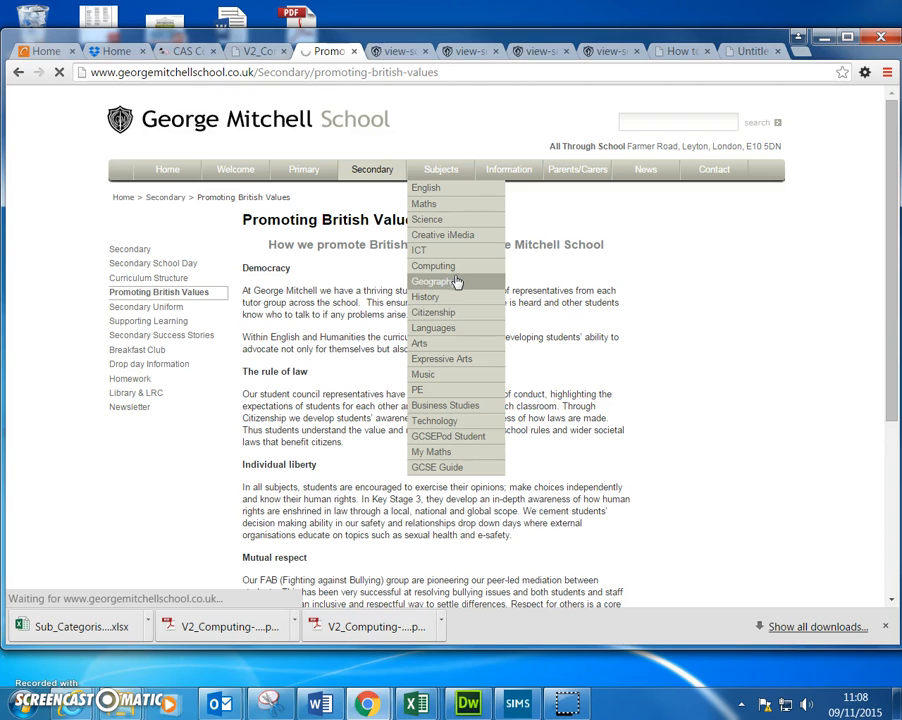
click(436, 283)
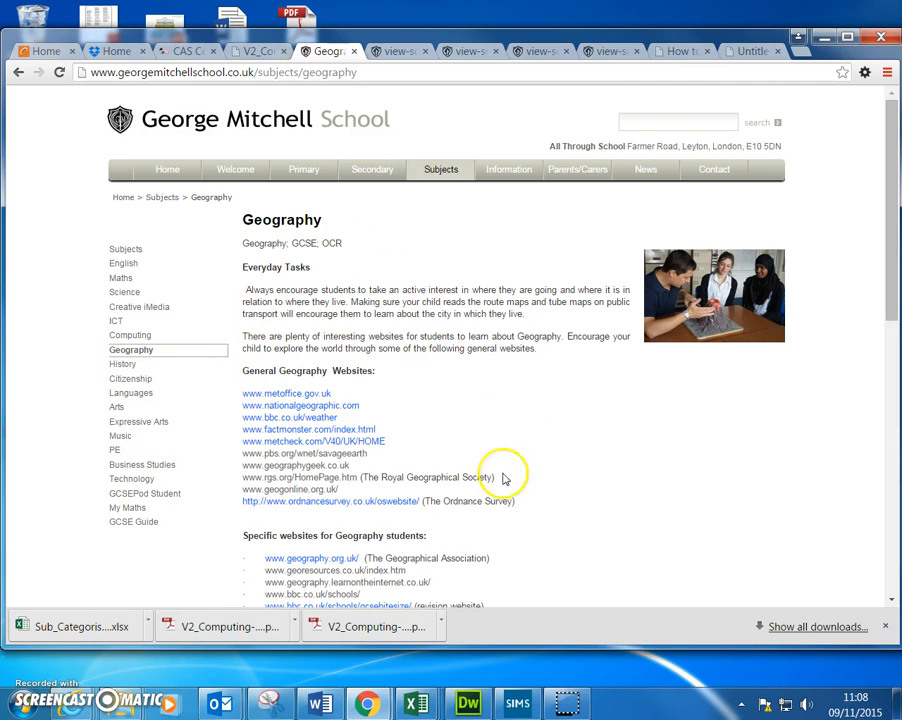
click(383, 365)
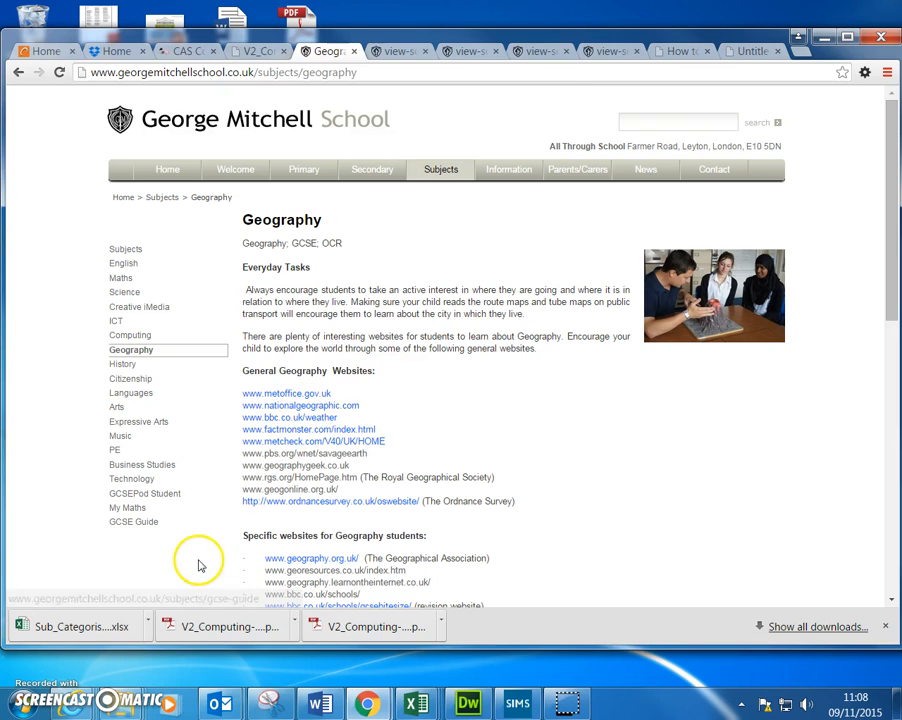
Search the computer's programs for "web" and launch Serif WebPlus X6.
click(24, 708)
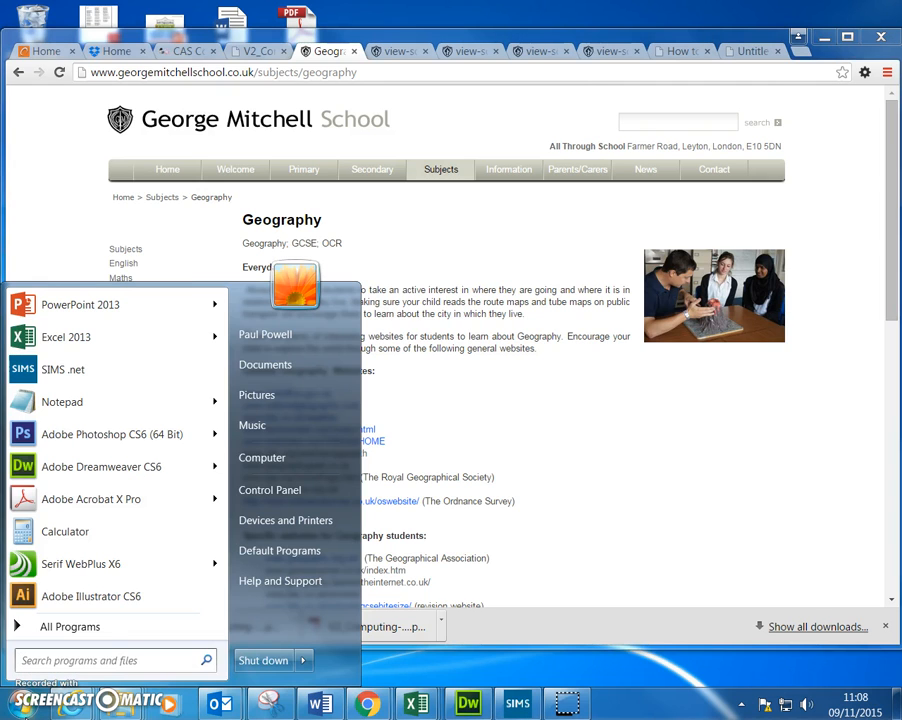
click(68, 663)
click(72, 655)
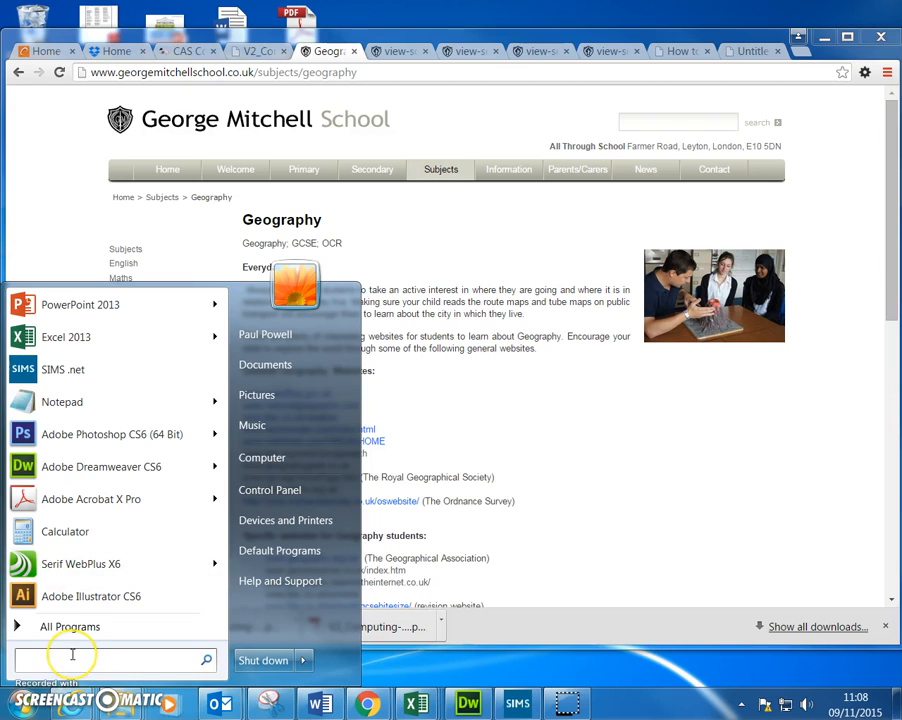
text(web)
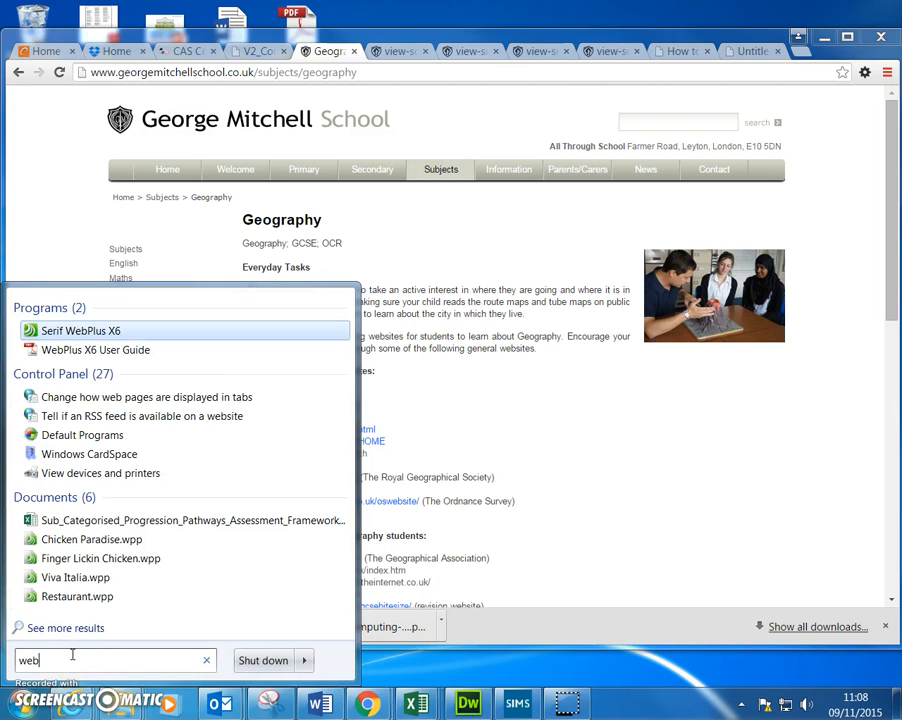
click(103, 331)
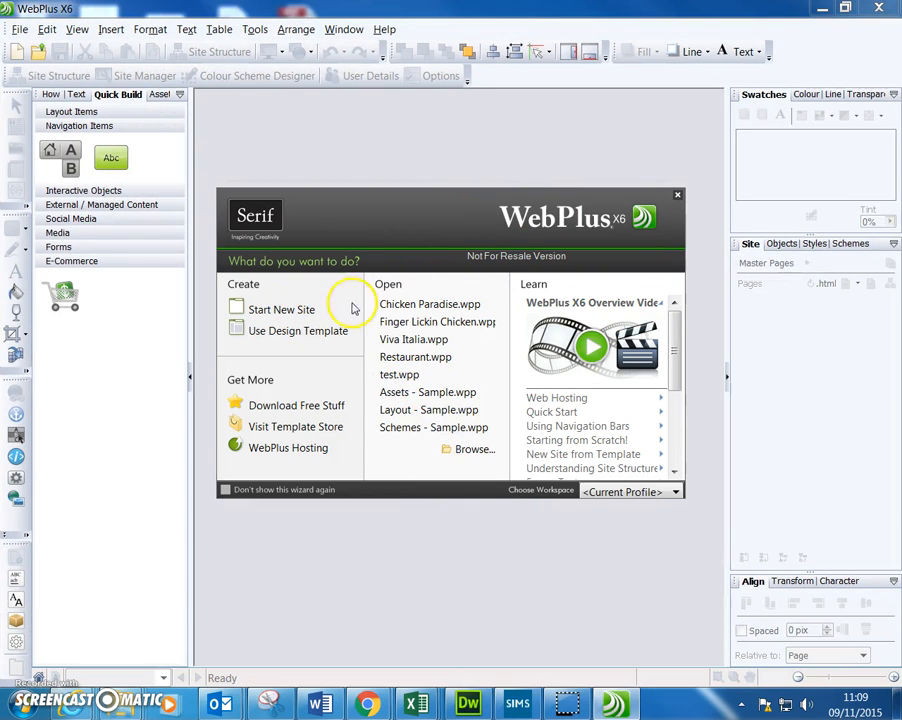
Start a new site and name it Falafel King, leaving the site URL blank.
click(281, 312)
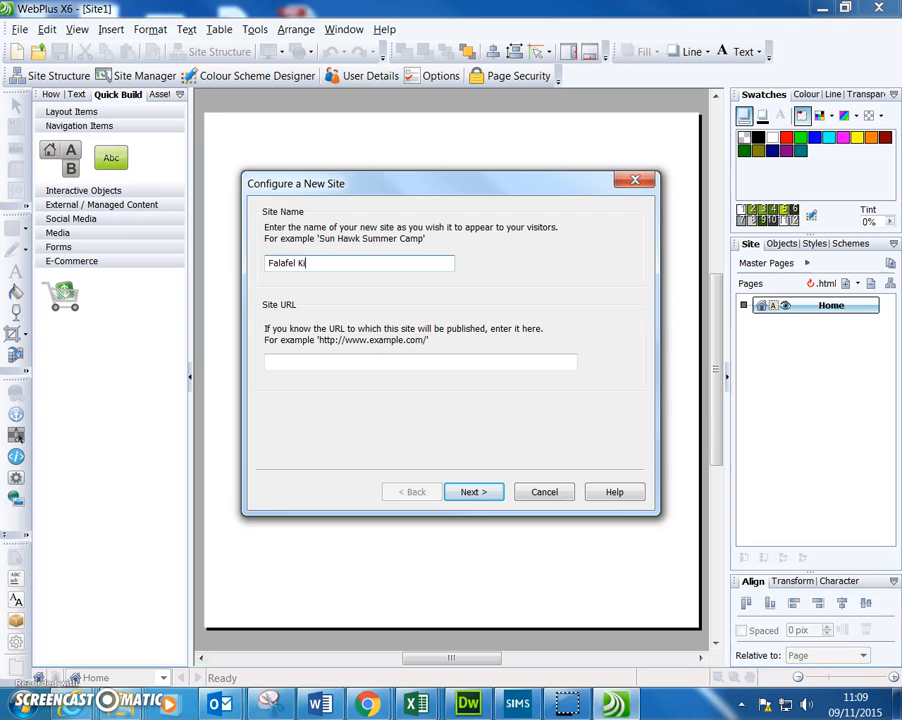
click(485, 484)
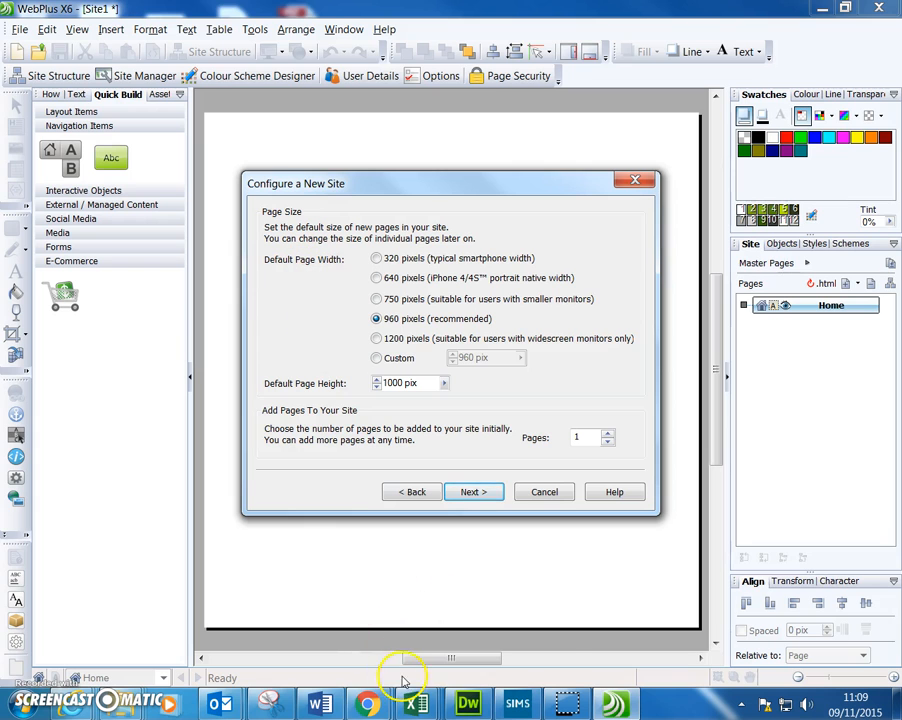
Switch to Chrome, examine how the Geography page fits a narrowed and a widened window, and return to WebPlus.
click(370, 705)
click(302, 618)
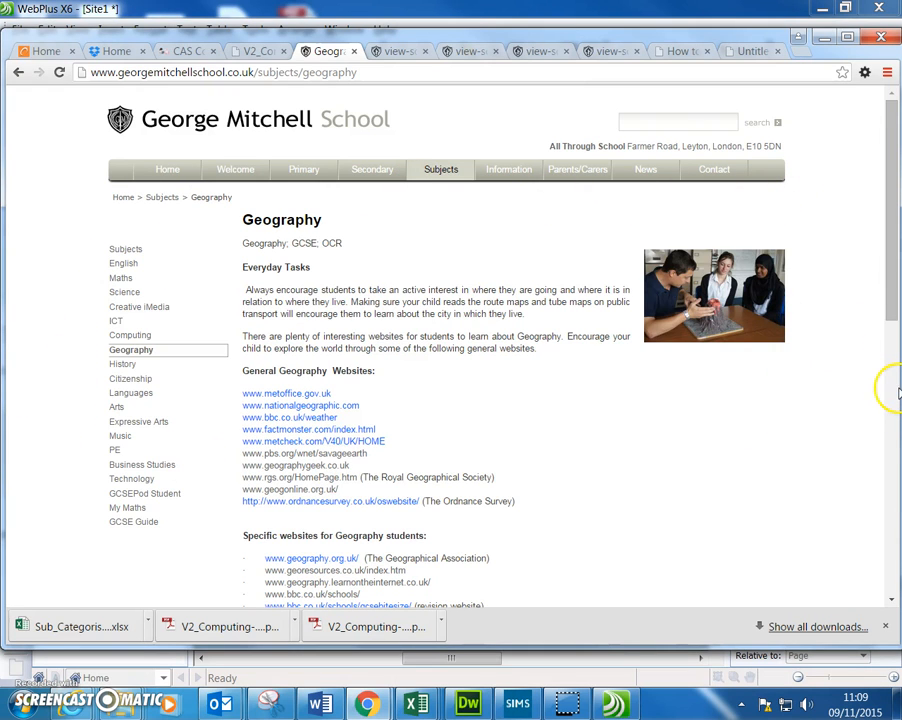
drag(887, 386, 538, 364)
drag(258, 600, 217, 586)
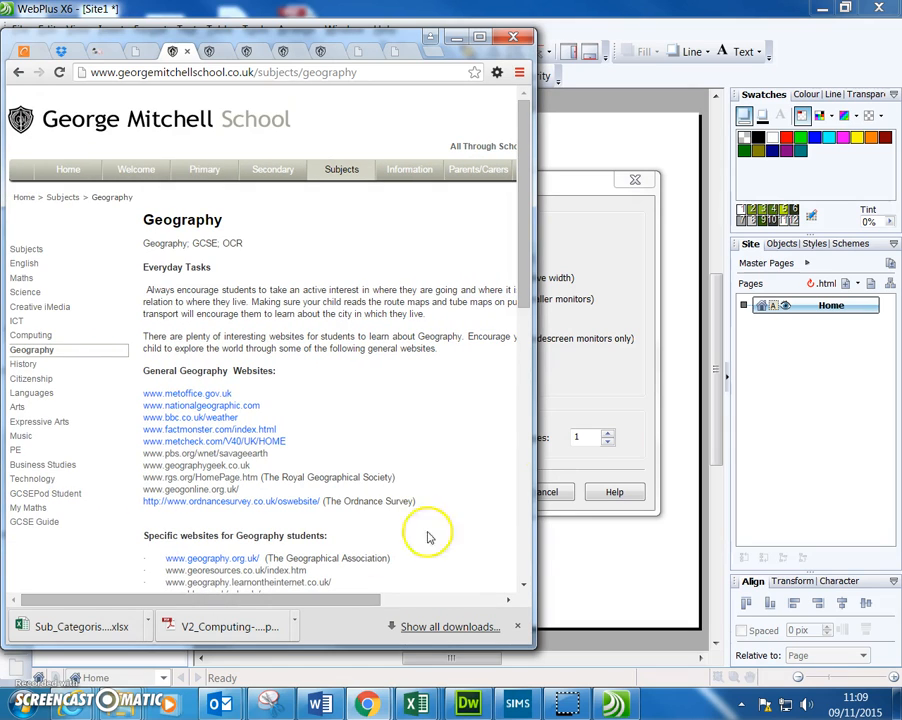
drag(535, 467, 897, 490)
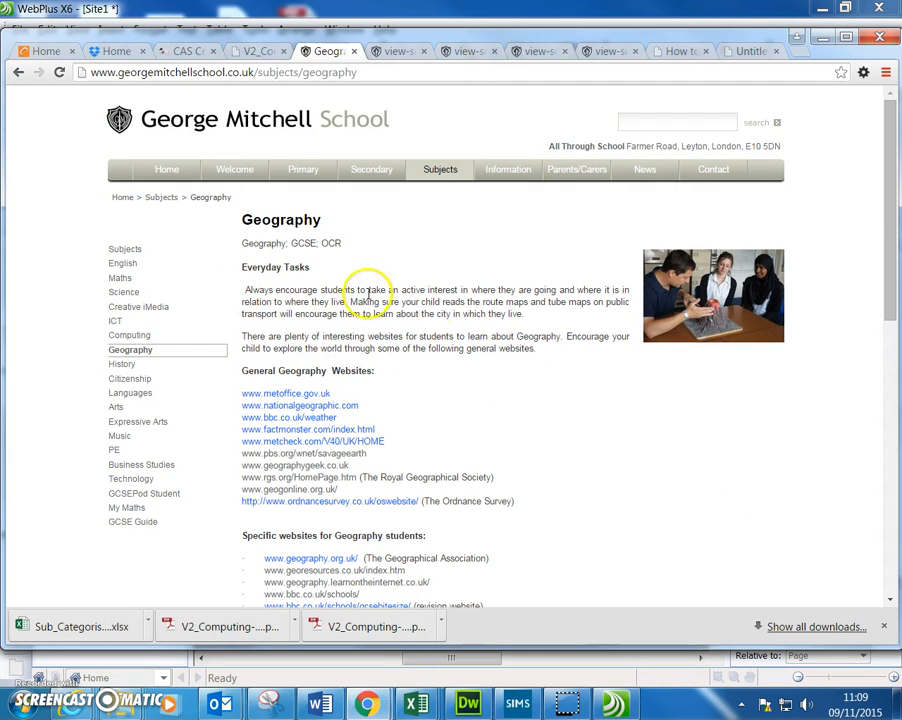
drag(243, 289, 610, 302)
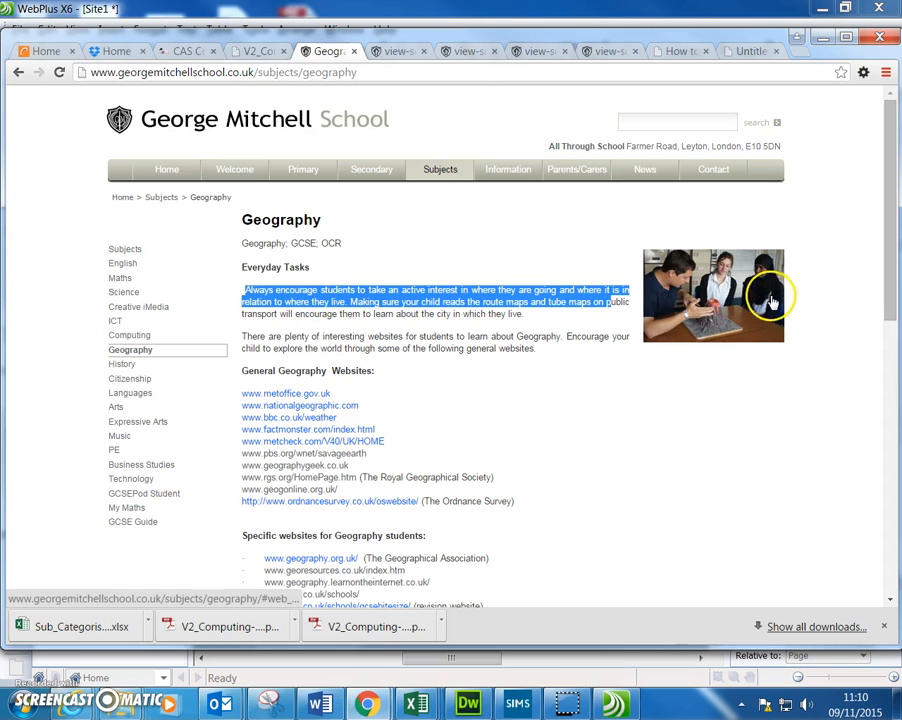
click(822, 38)
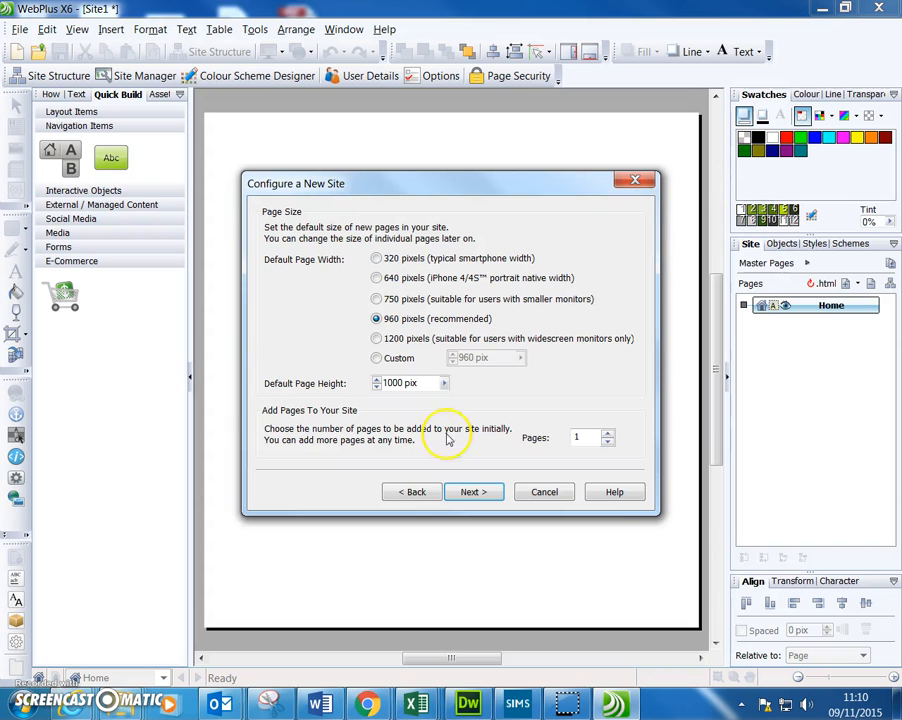
Accept a 960-pixel page width, 1000-pixel height and one page, and apply the Desert Rock colour scheme.
click(485, 494)
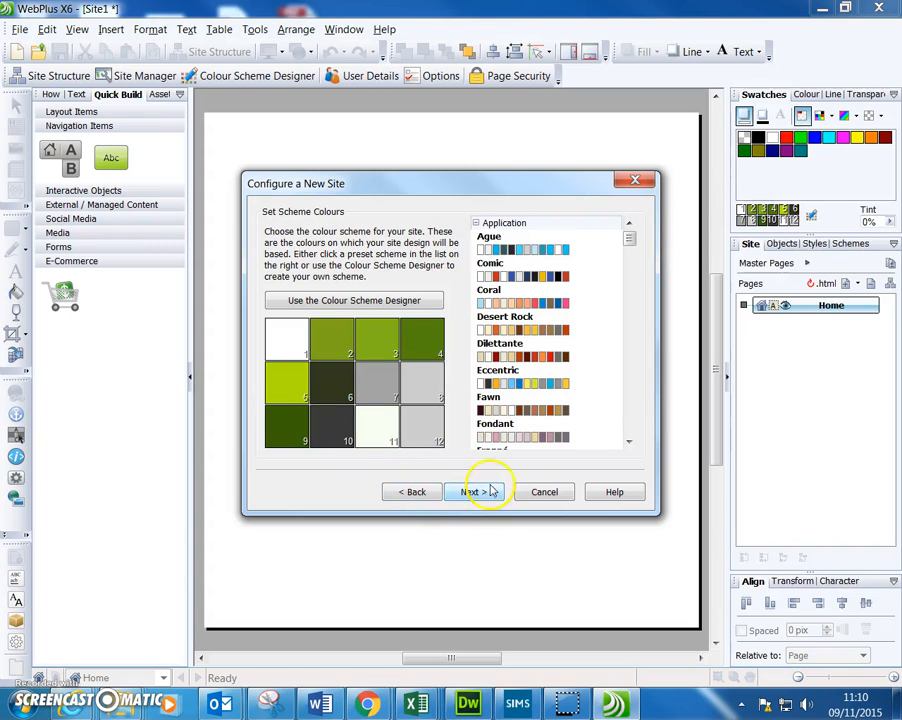
click(518, 333)
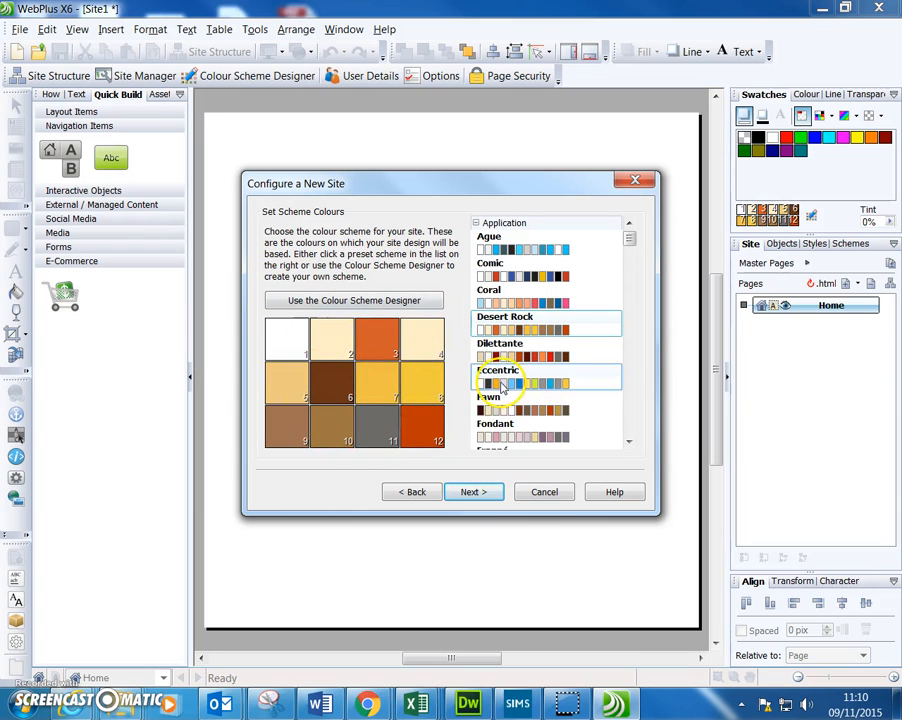
click(478, 495)
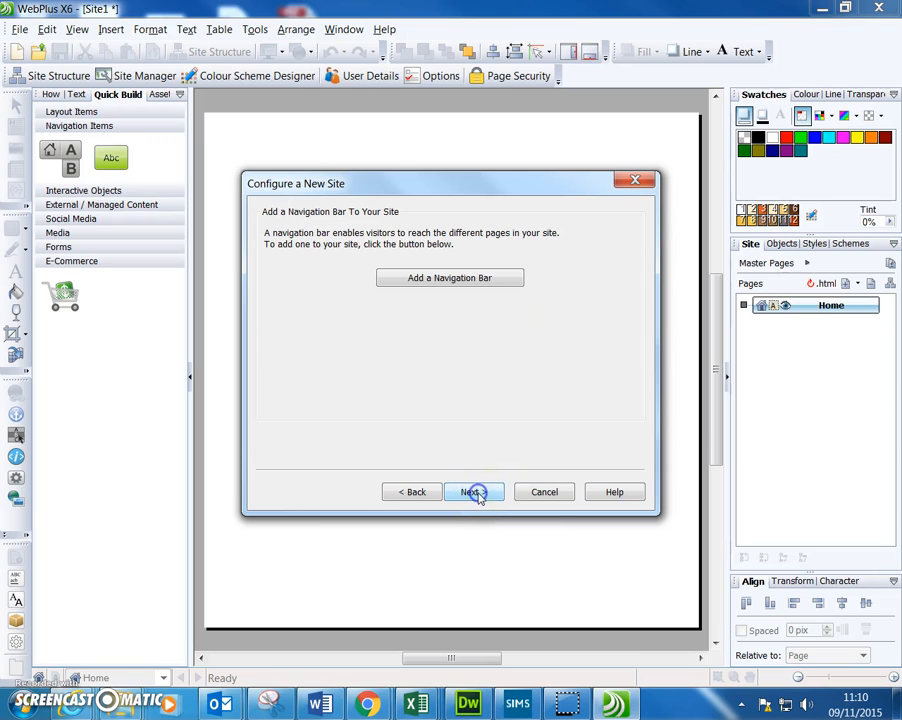
Add a navigation bar to the new site using the Block 2 design after previewing its pop-up menus.
click(468, 284)
click(470, 195)
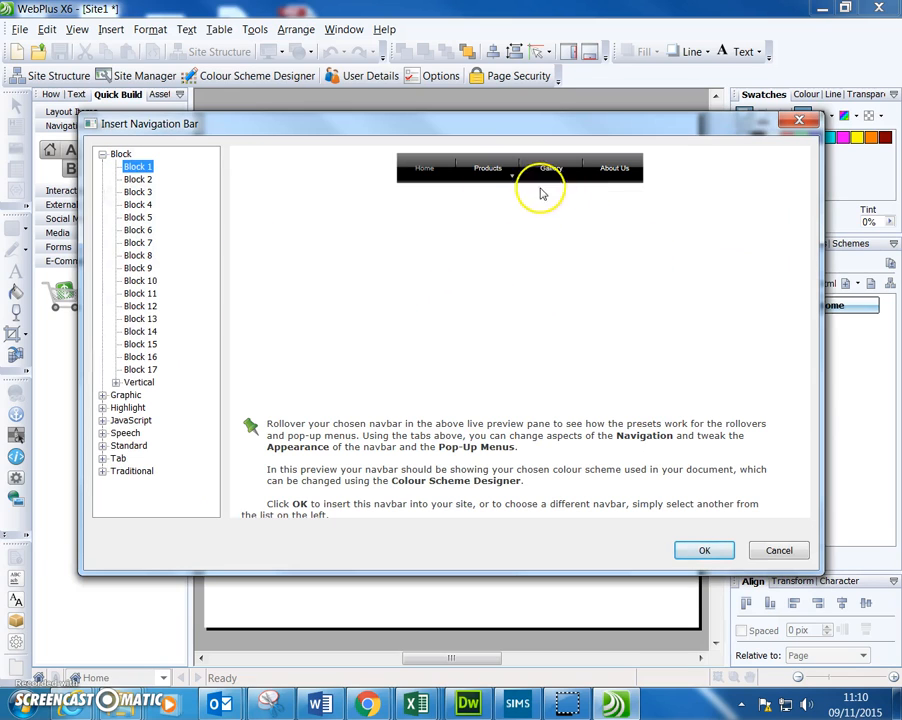
mouse_move(492, 181)
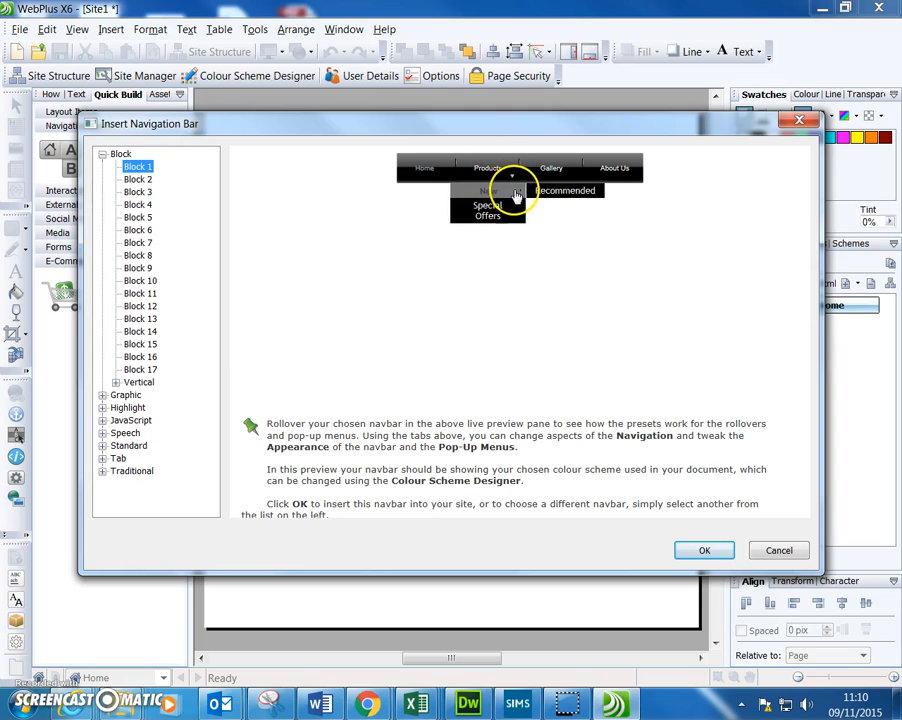
click(150, 179)
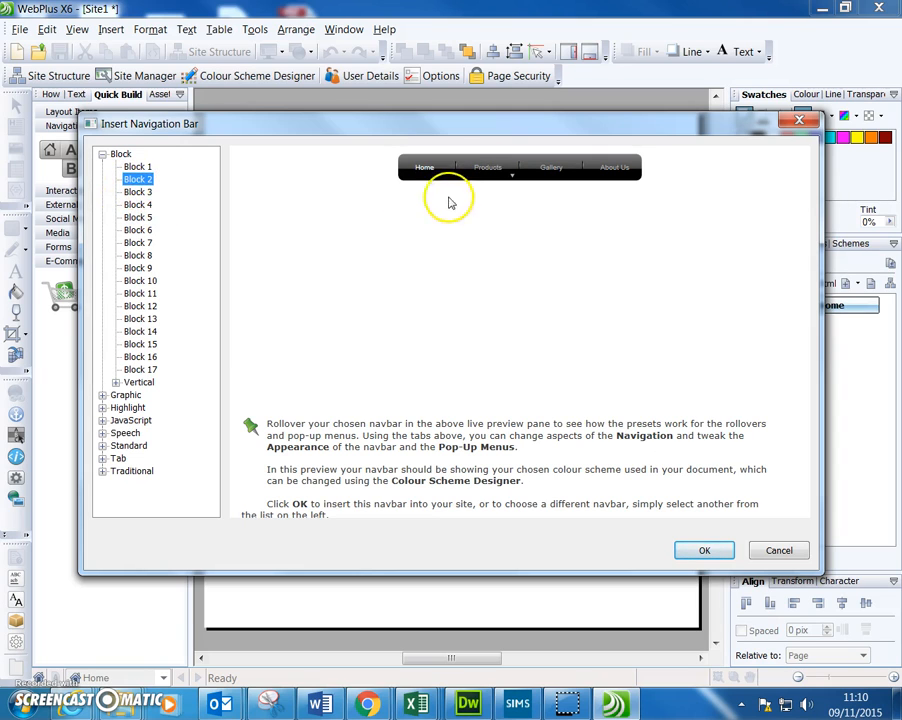
mouse_move(482, 172)
mouse_move(488, 204)
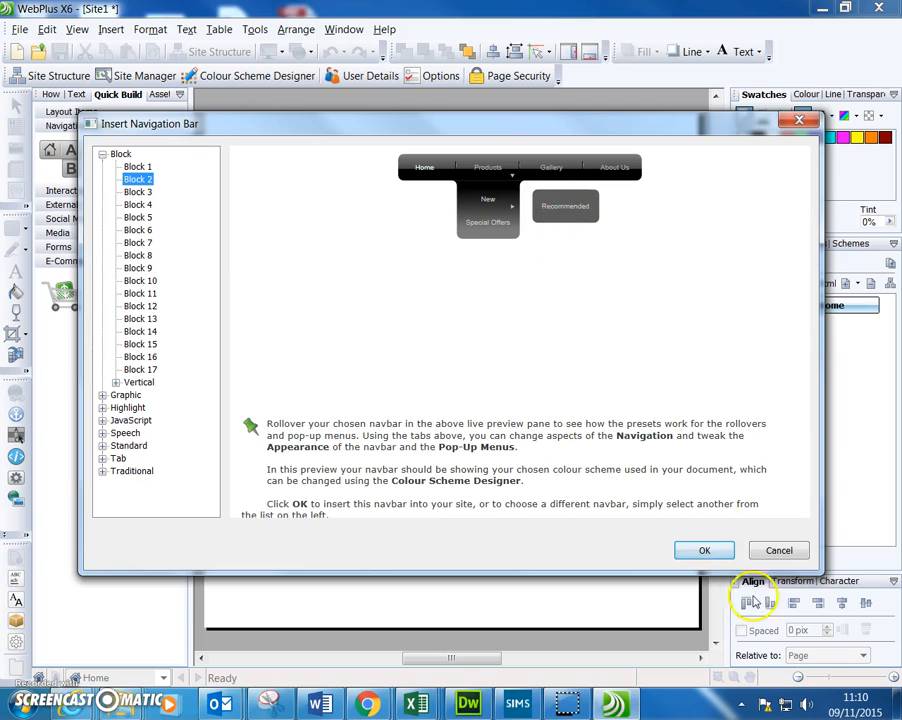
click(704, 551)
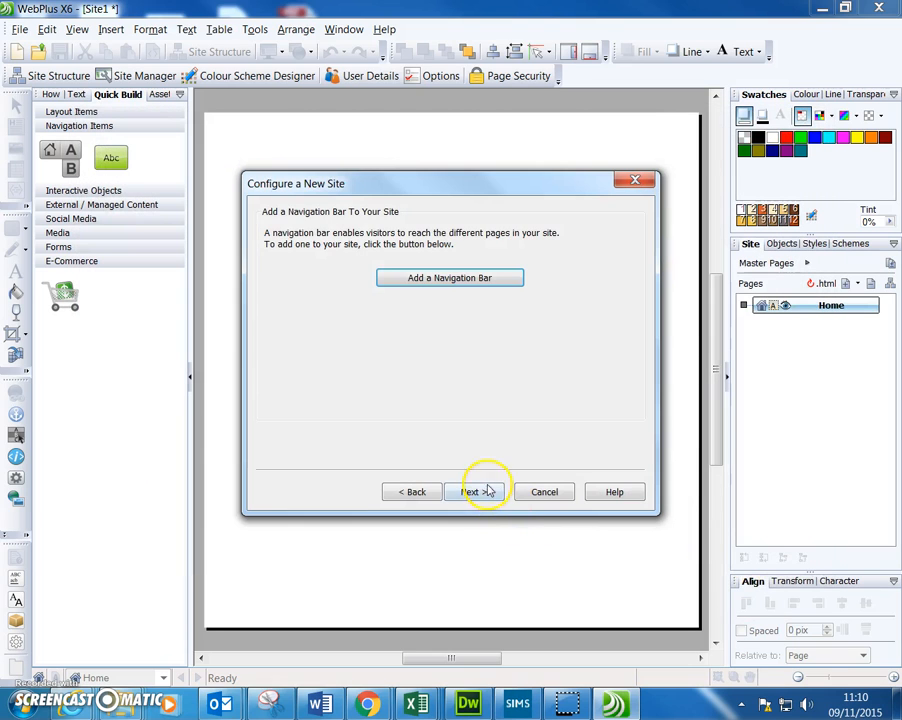
click(484, 492)
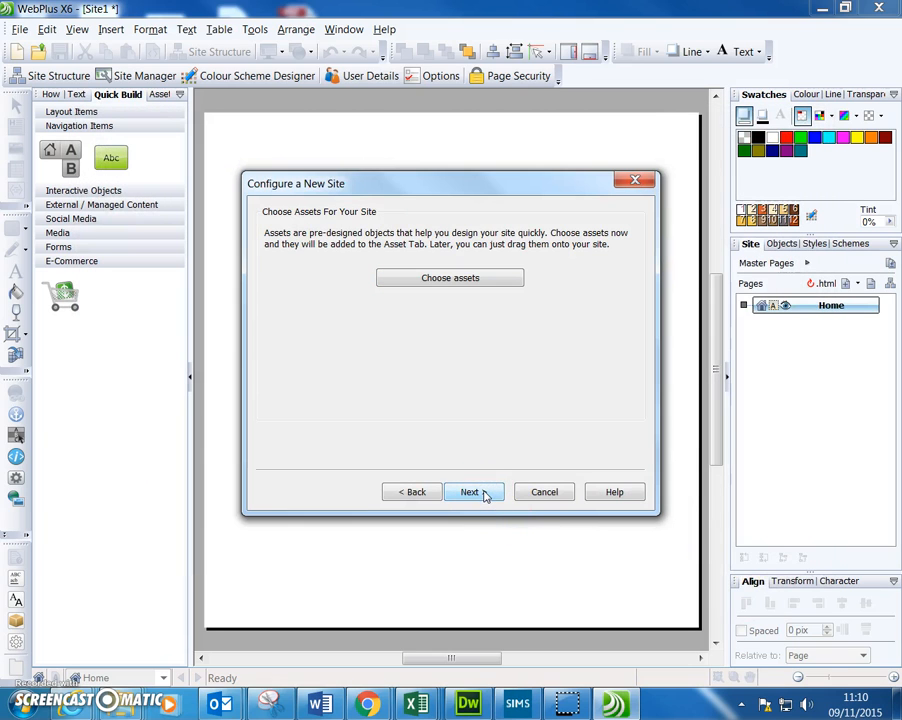
Skip choosing assets, save the site as Falafel King.wpp in My Documents, and finish the new site setup.
click(484, 493)
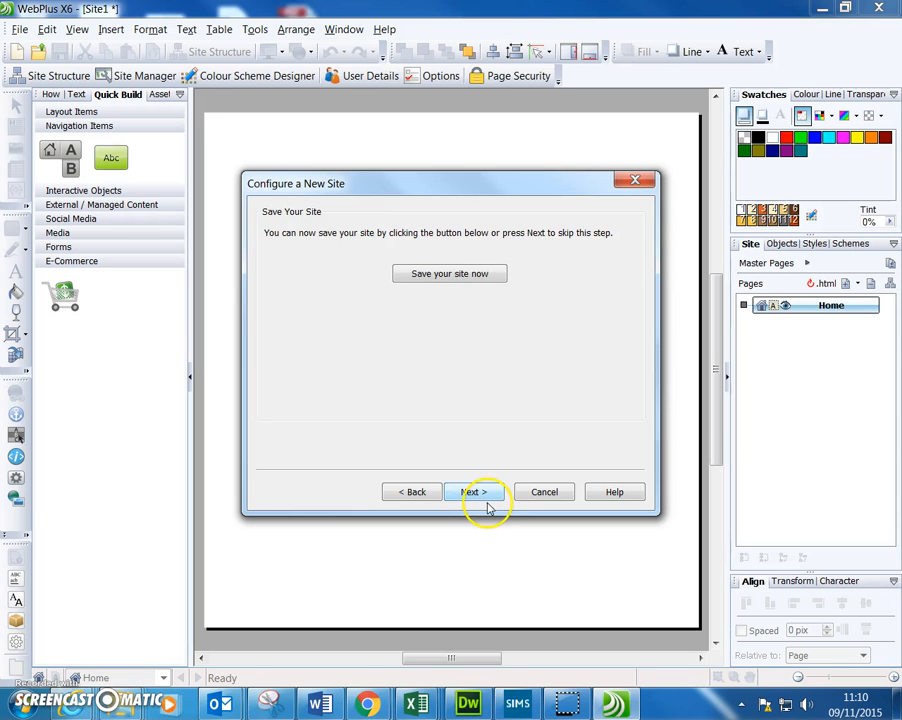
click(450, 274)
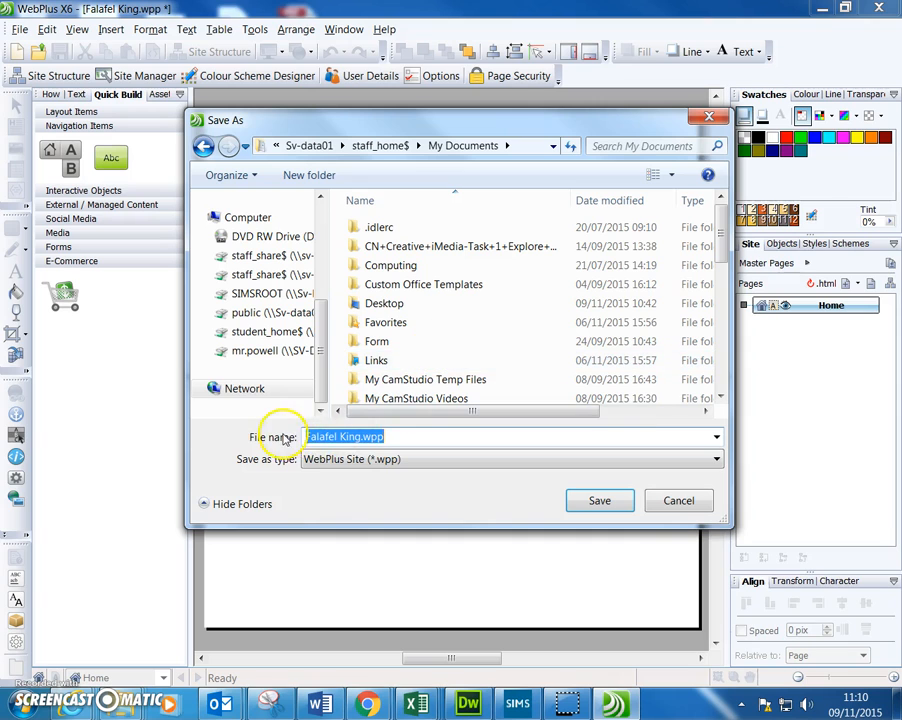
click(599, 501)
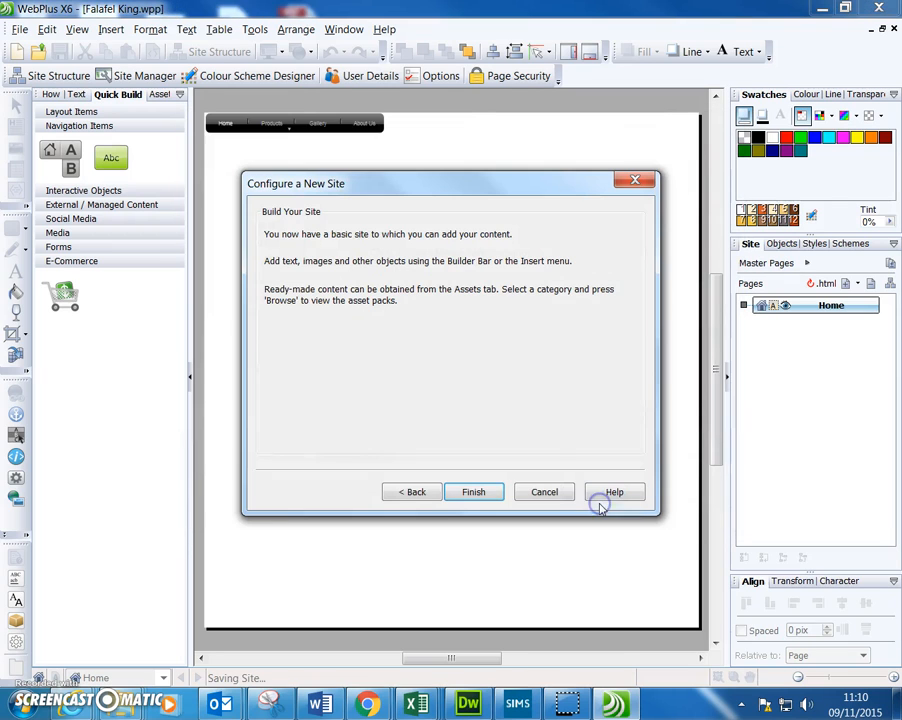
click(478, 492)
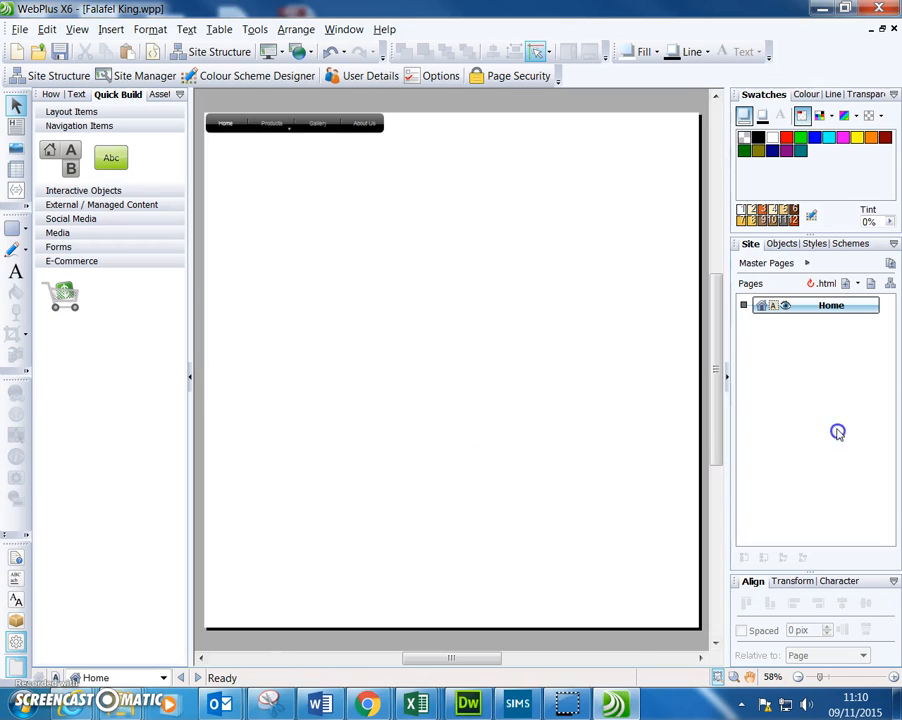
click(794, 309)
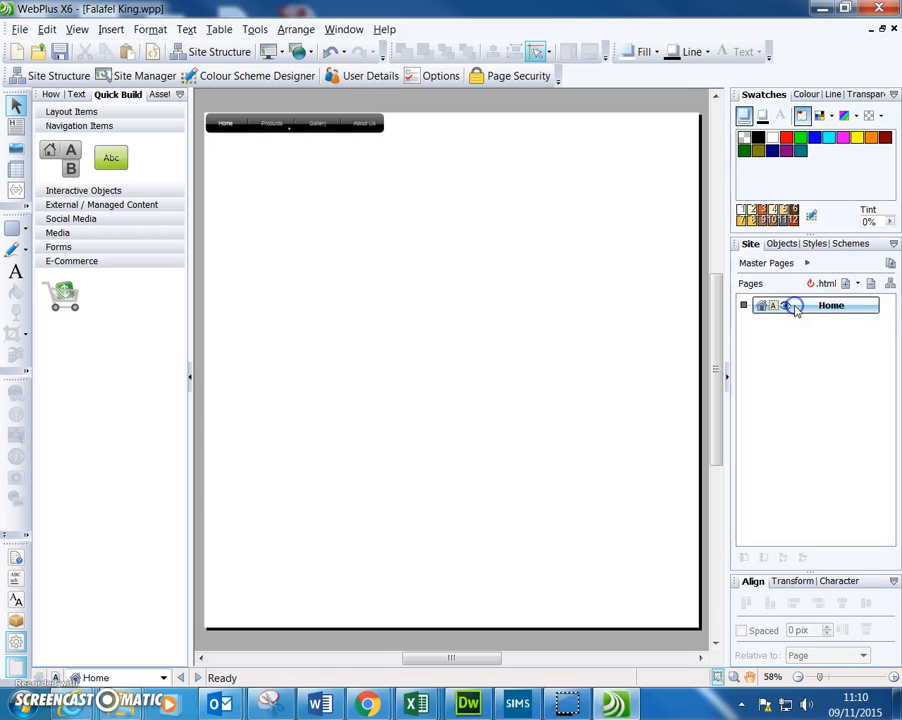
Add a page named Menu after Home and a page named Find Us after Menu, both included in navigation.
click(843, 284)
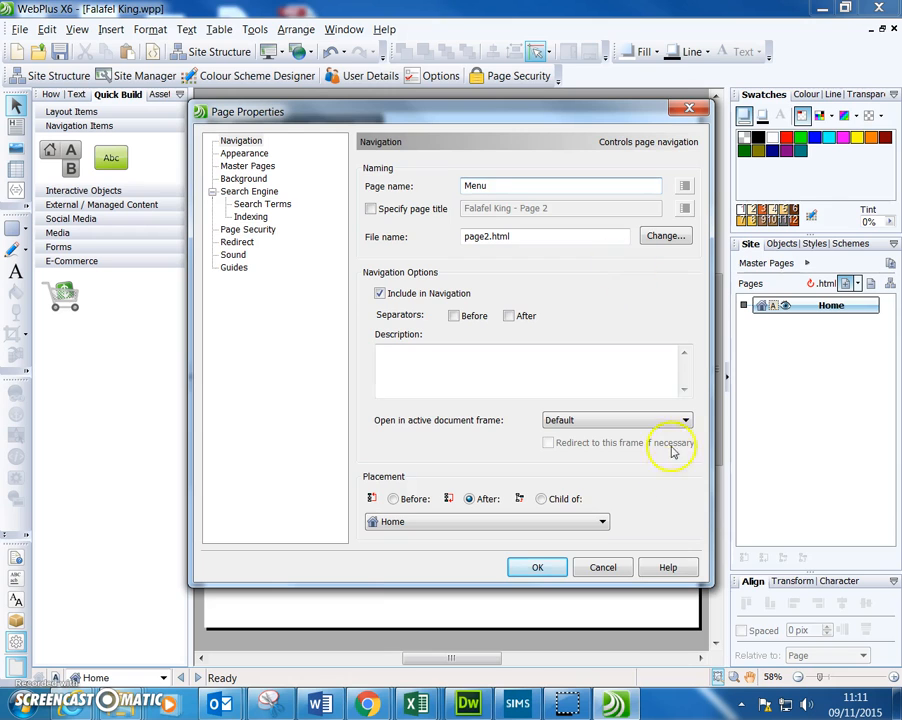
click(537, 568)
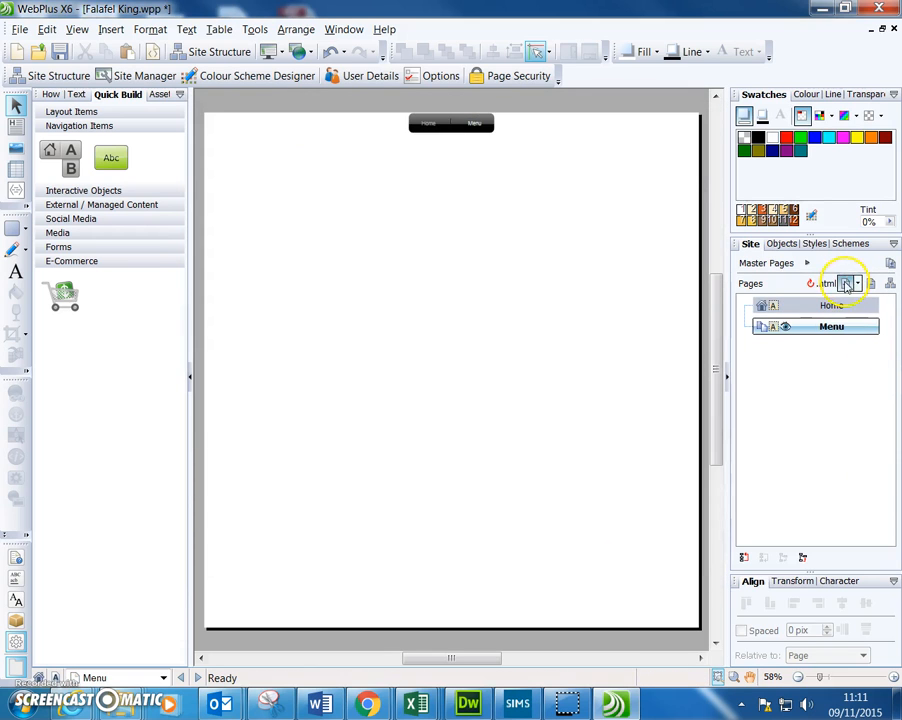
click(846, 283)
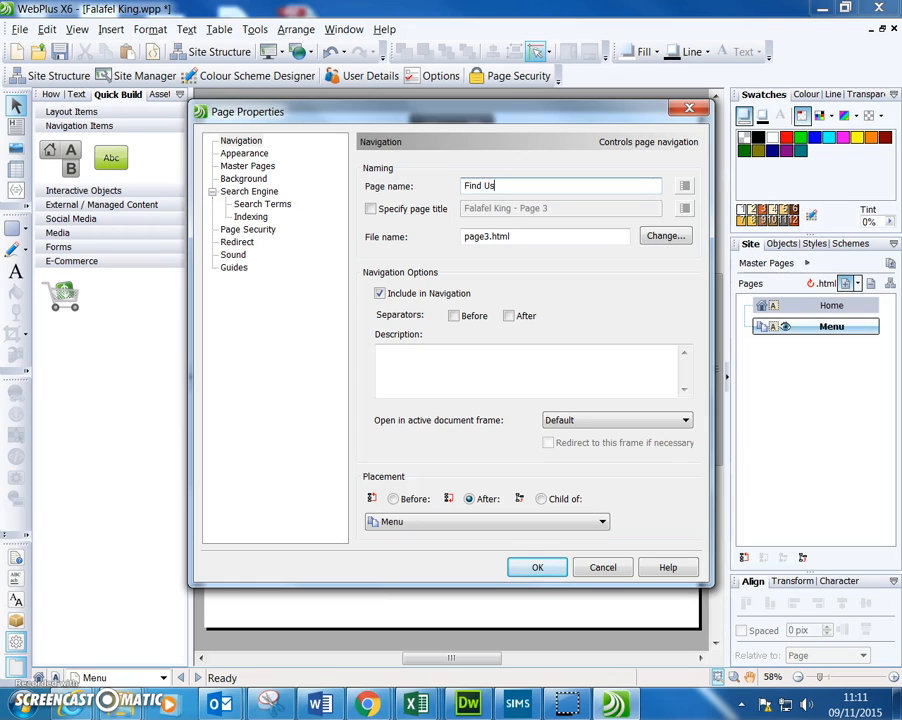
click(553, 567)
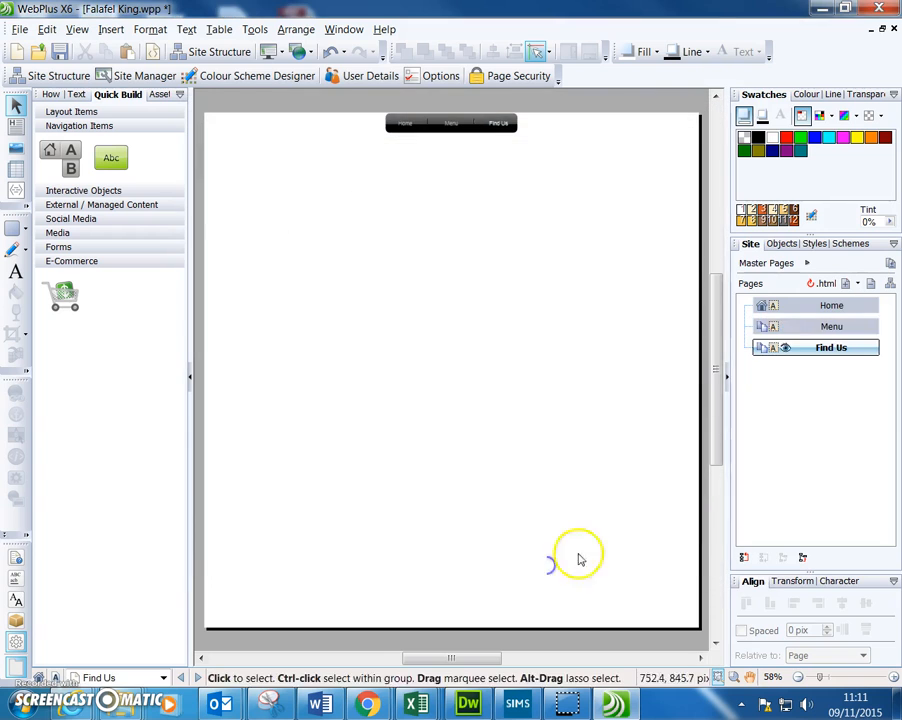
Add a page named Christmas as a child of the Menu page.
click(800, 327)
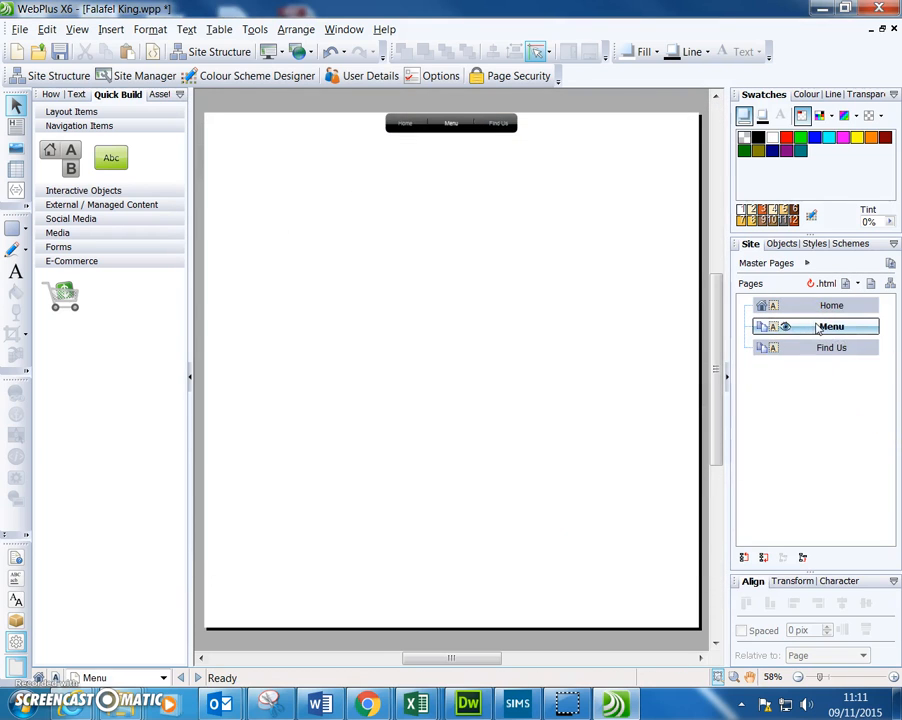
click(848, 285)
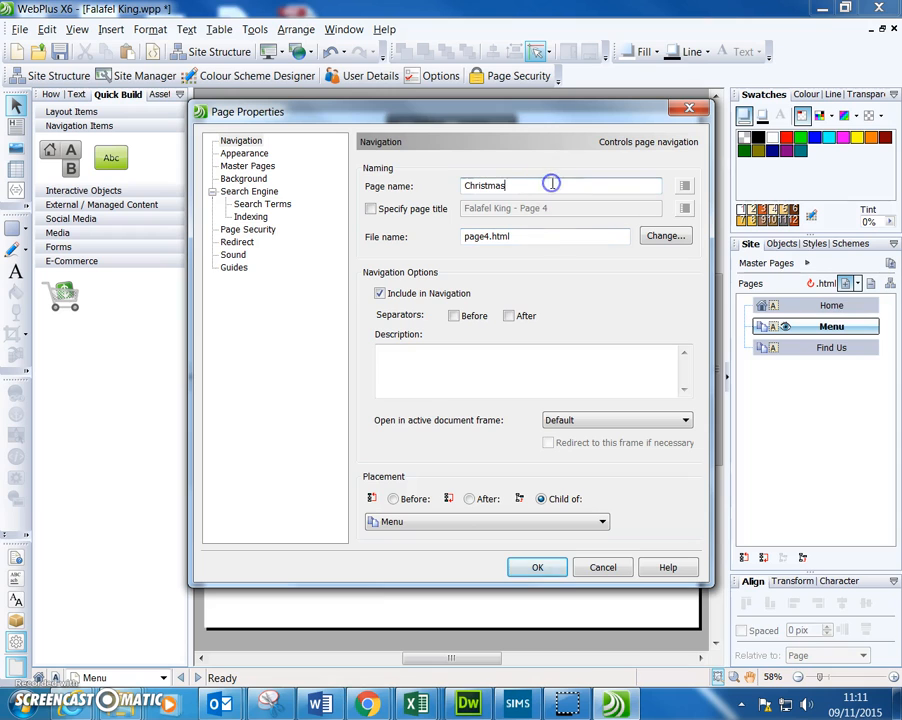
click(541, 567)
mouse_move(820, 347)
mouse_down()
mouse_move(810, 352)
mouse_move(828, 360)
mouse_move(806, 350)
mouse_up()
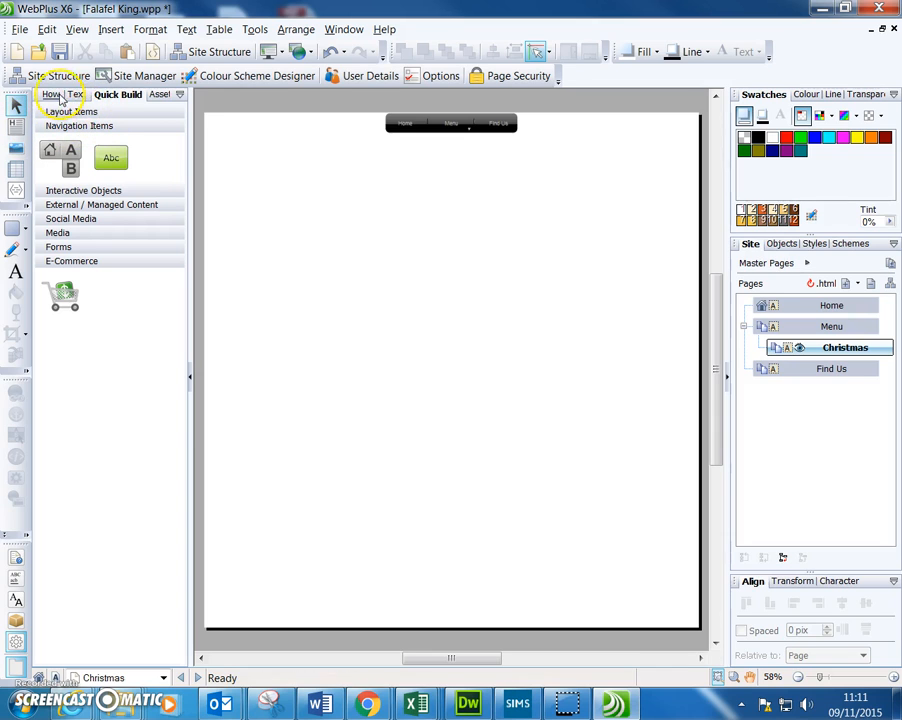
Draw an HTML text frame in the upper middle of the Christmas page and enter "Christmas Falafel Deals" in it.
click(16, 125)
drag(327, 186, 605, 392)
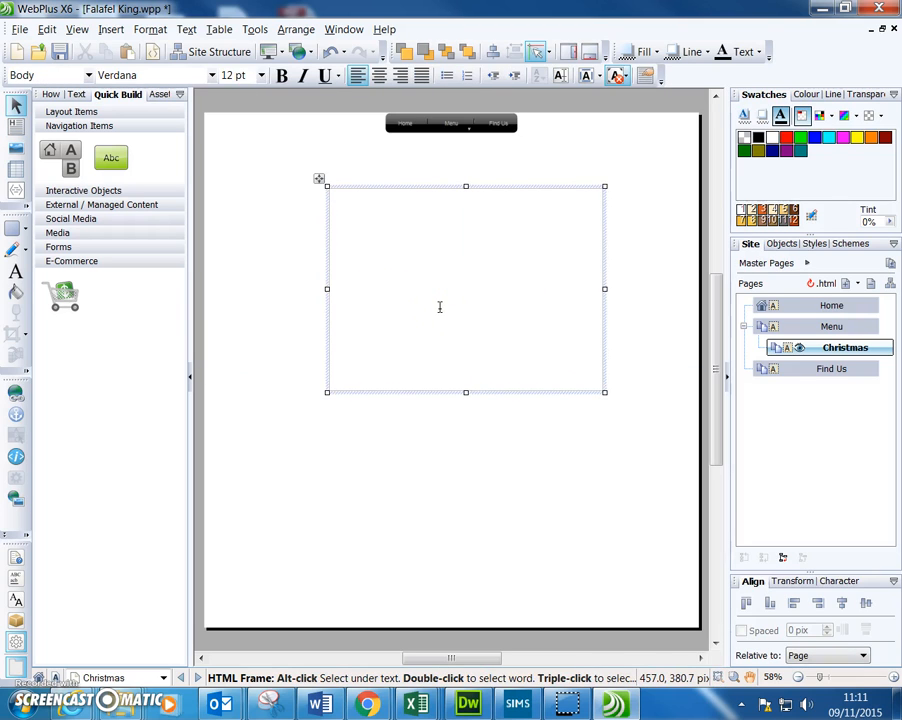
text(Christ)
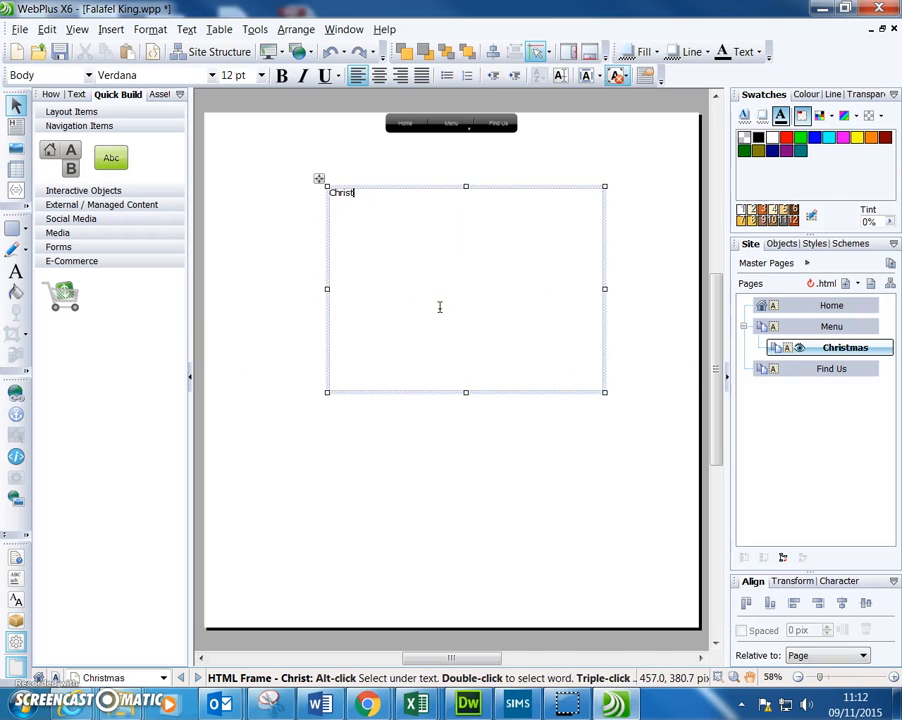
text(mas Falaf)
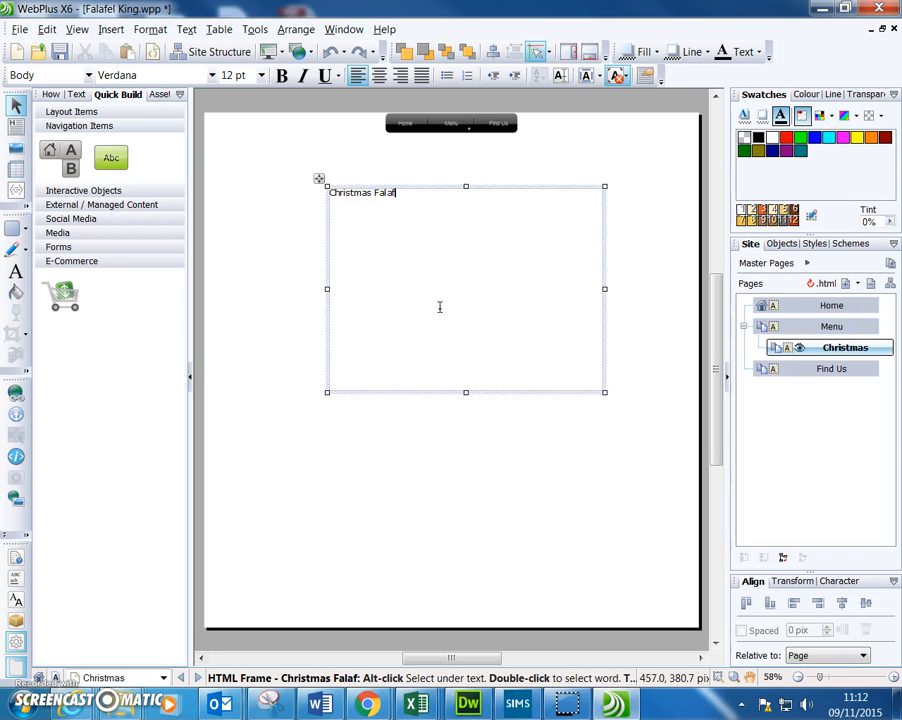
text(el Deals)
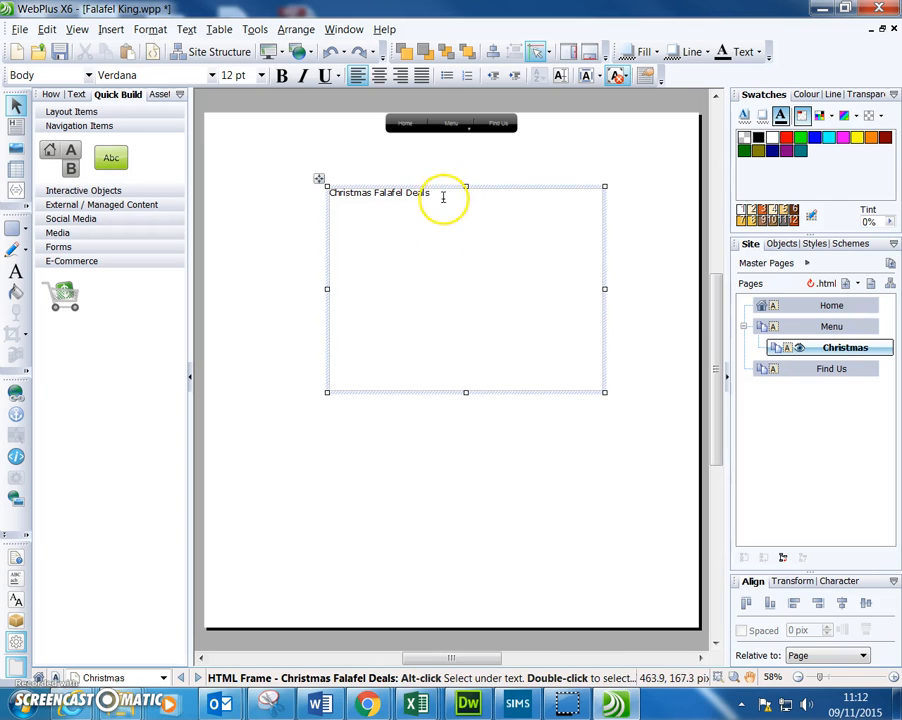
Set the "Christmas Falafel Deals" text to 20 pt and deselect the frame.
drag(441, 194, 249, 182)
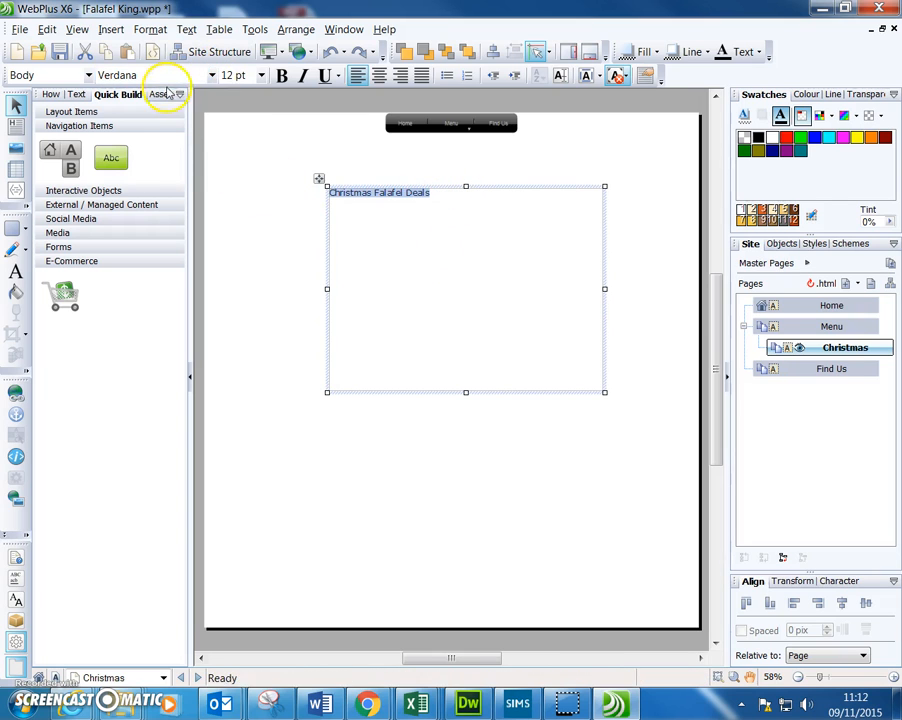
click(261, 76)
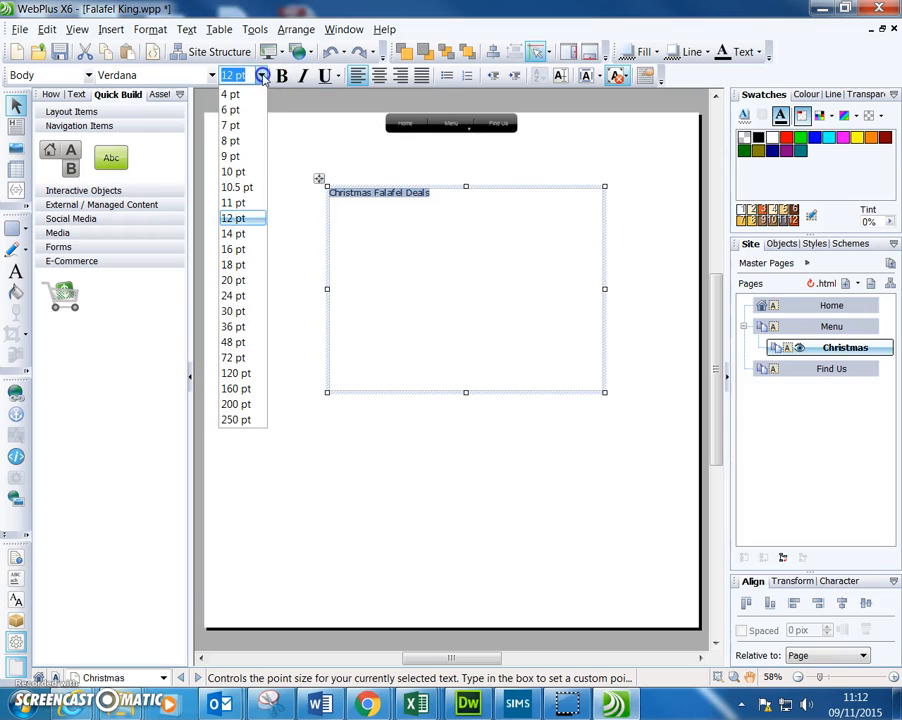
click(232, 280)
click(405, 528)
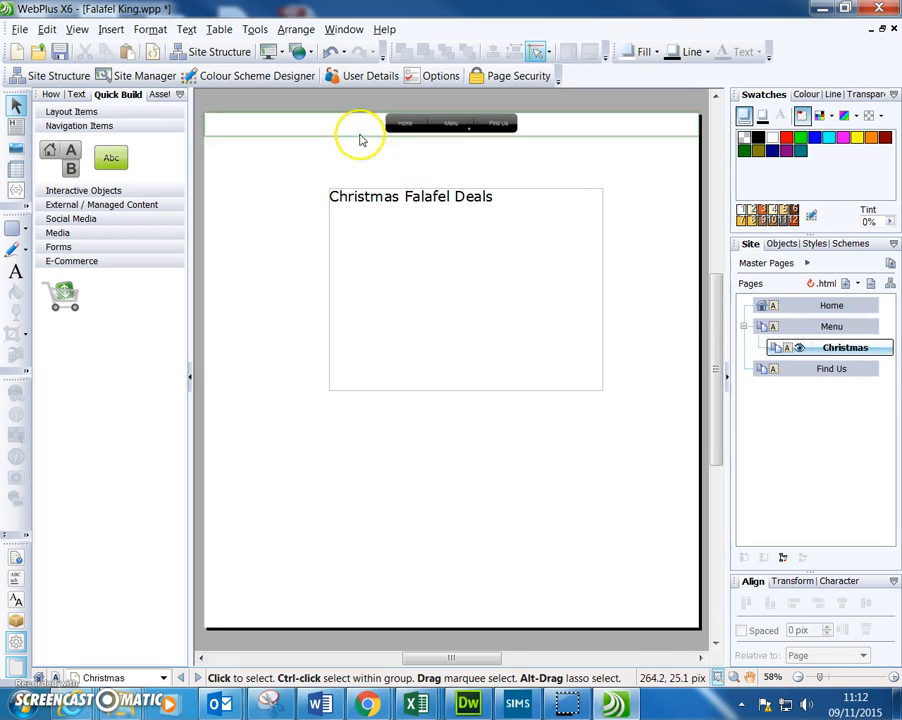
Preview the Christmas page in Internet Explorer, try its Menu link, allow the blocked content to check the navigation bar, and close the preview.
click(281, 53)
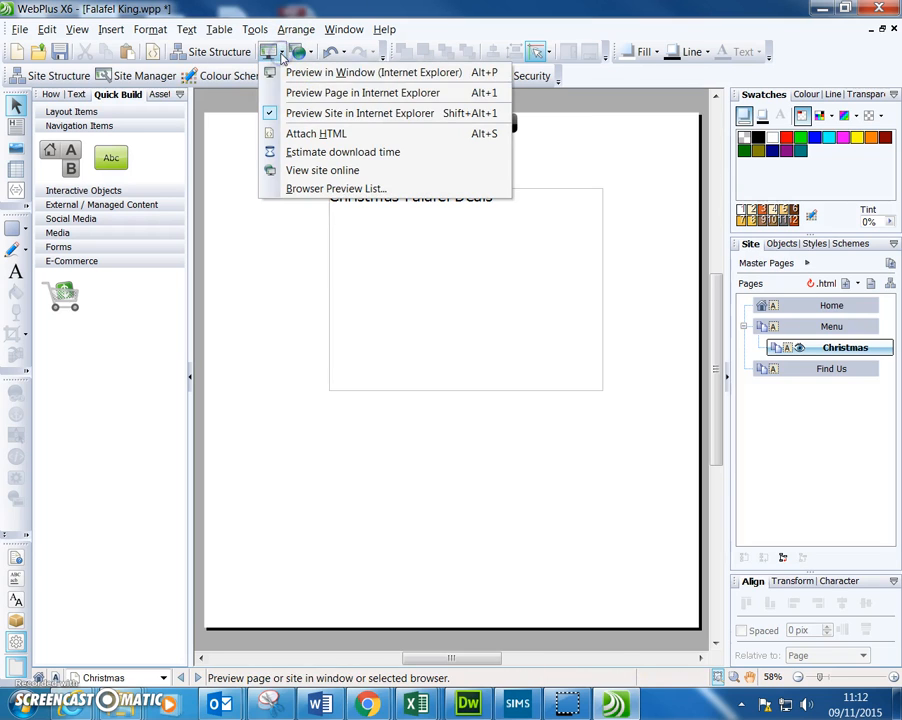
click(304, 96)
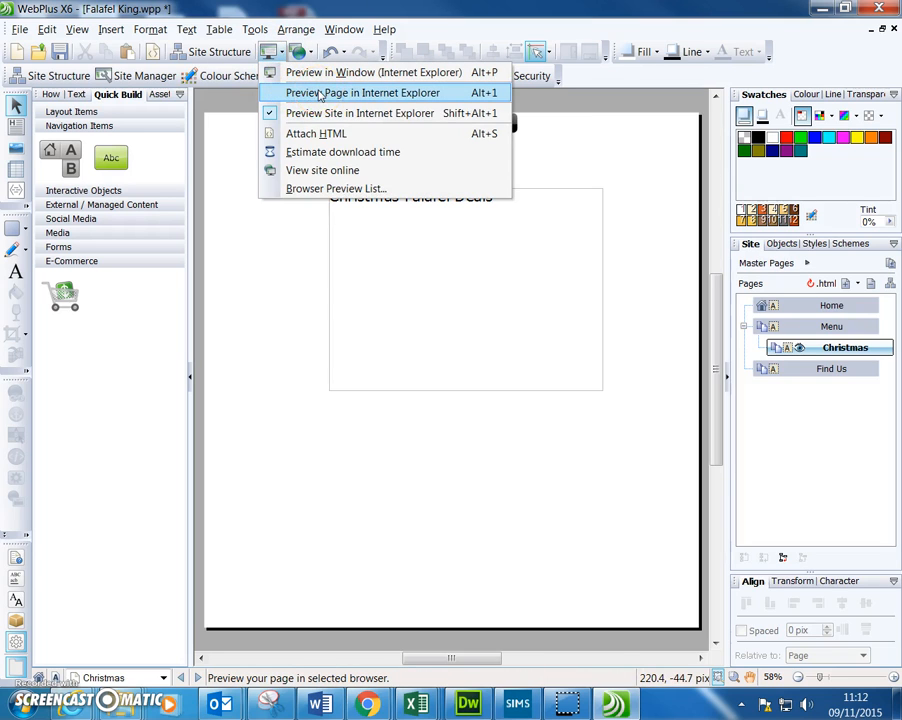
click(319, 94)
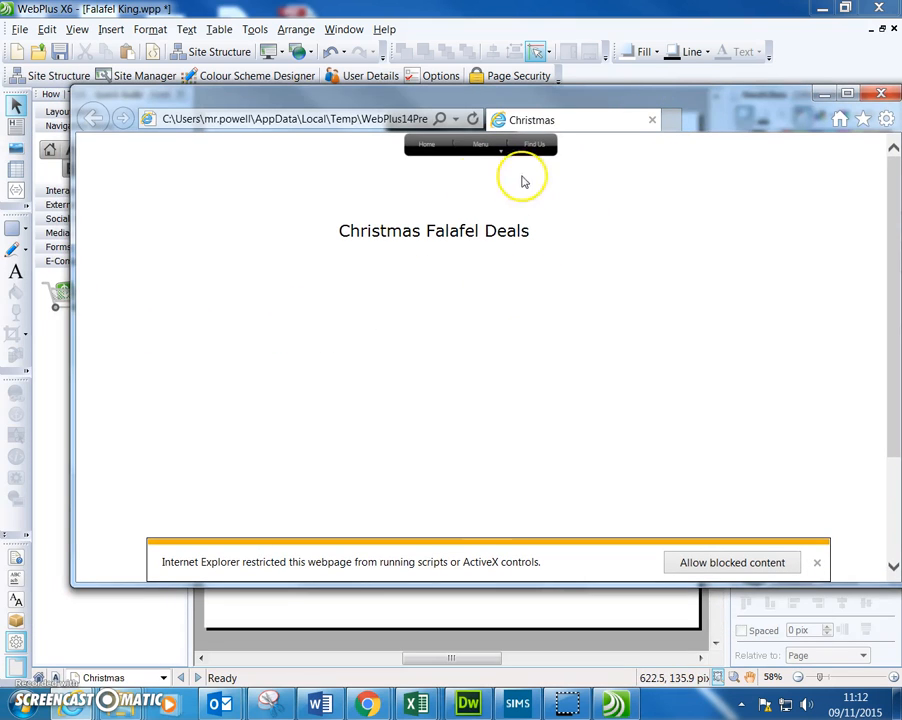
click(496, 150)
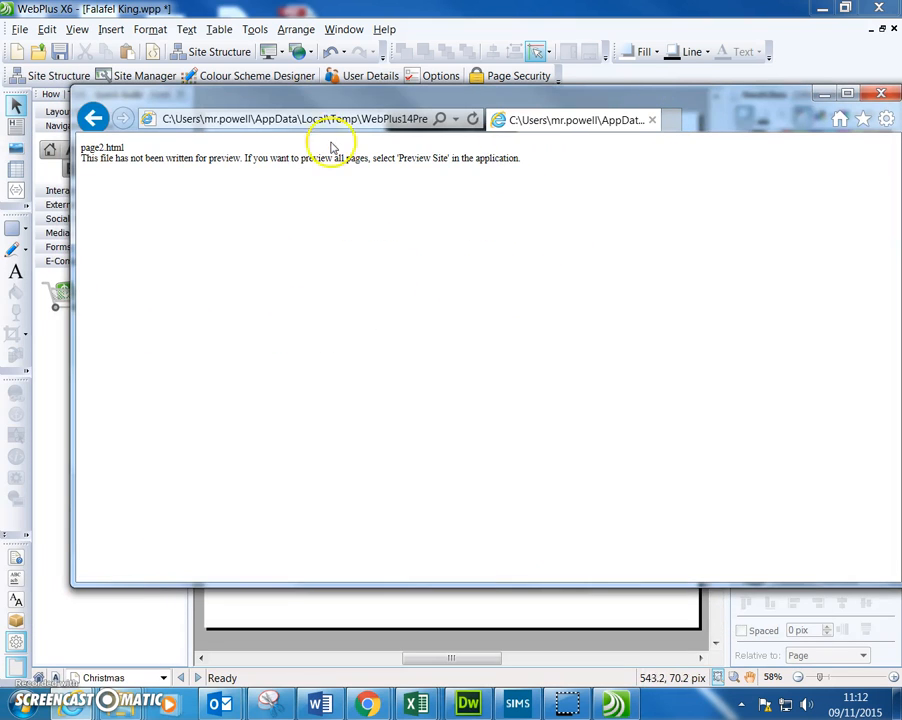
click(93, 118)
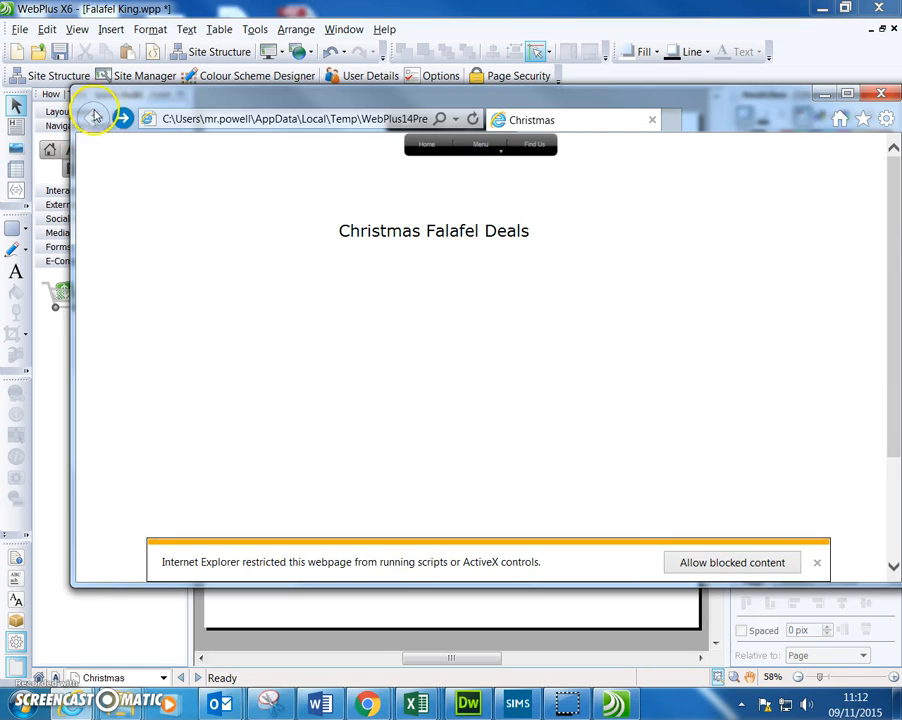
click(740, 563)
mouse_move(480, 146)
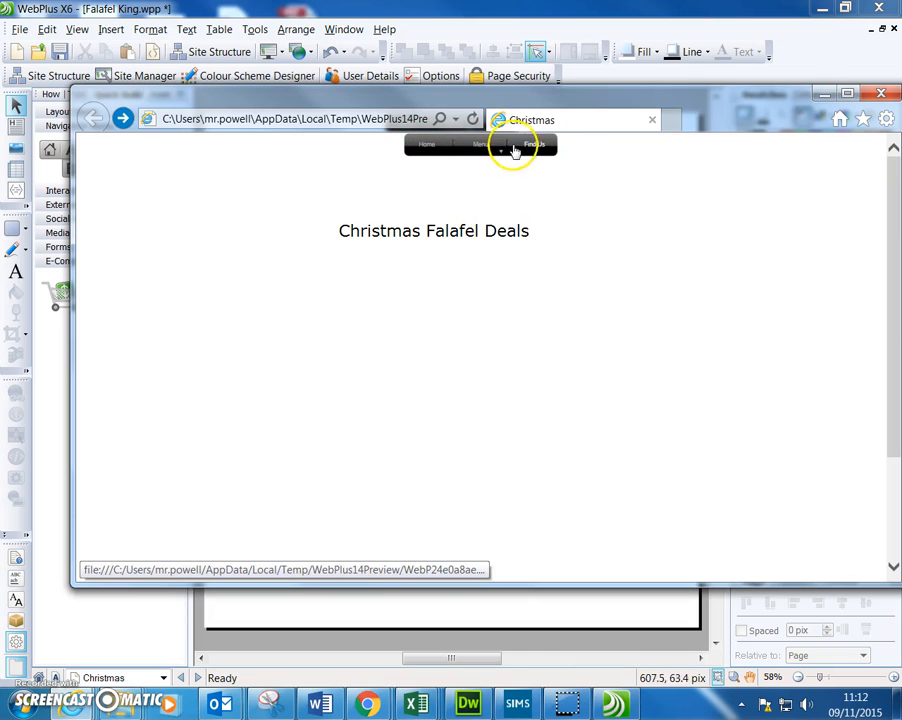
click(882, 95)
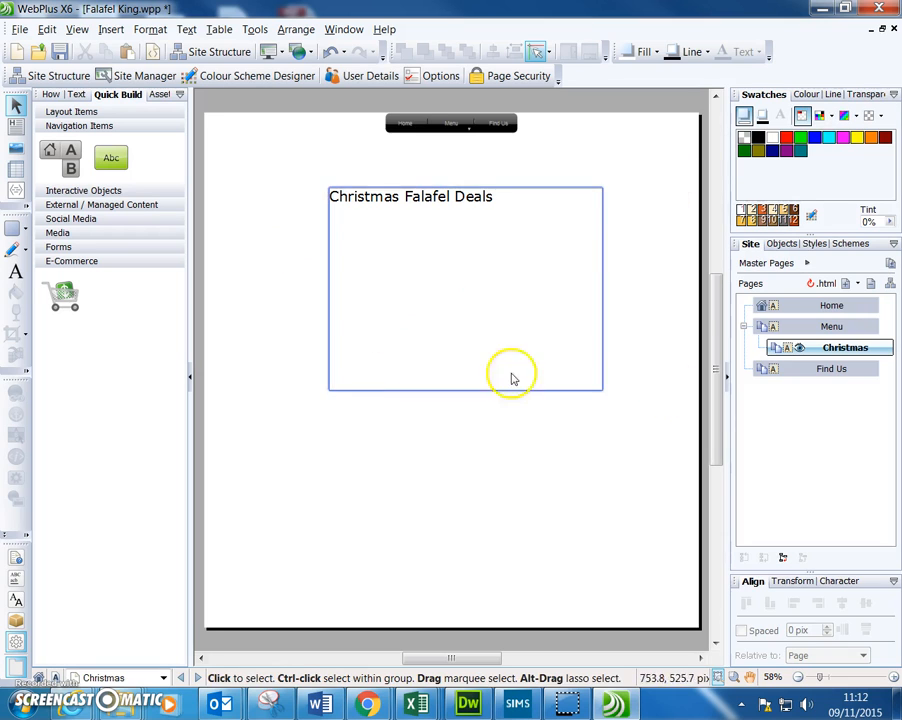
Compare the Menu and Christmas pages in the site, then display the Home page.
click(810, 328)
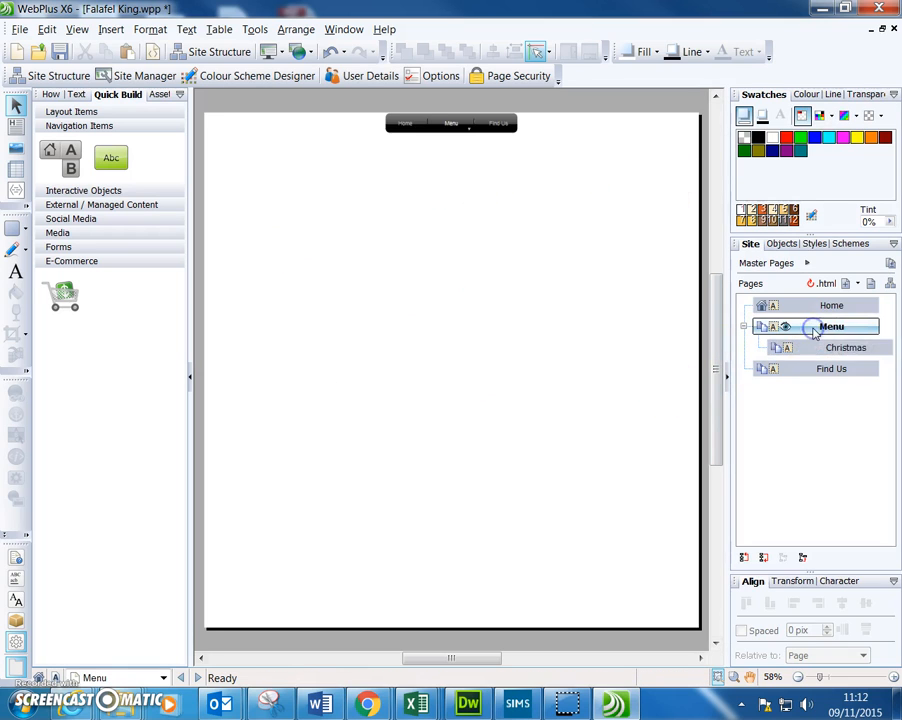
click(800, 348)
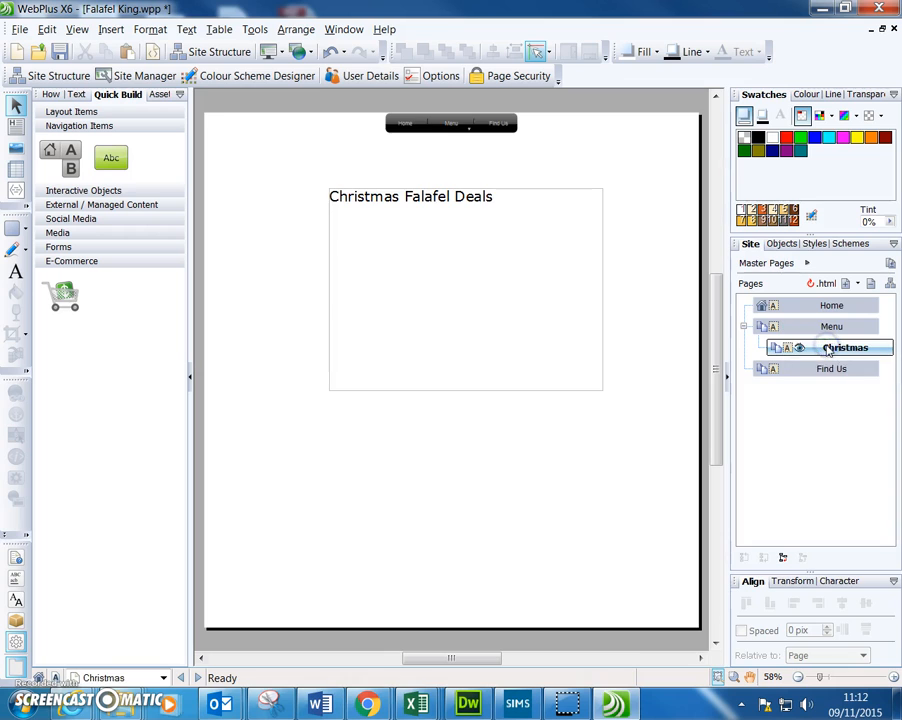
click(812, 325)
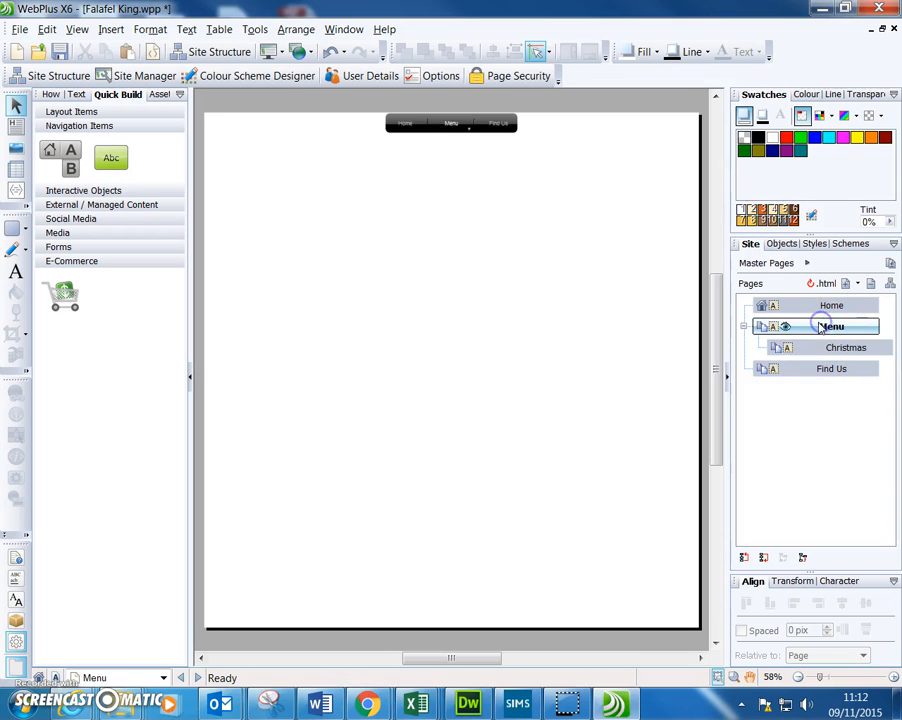
click(825, 307)
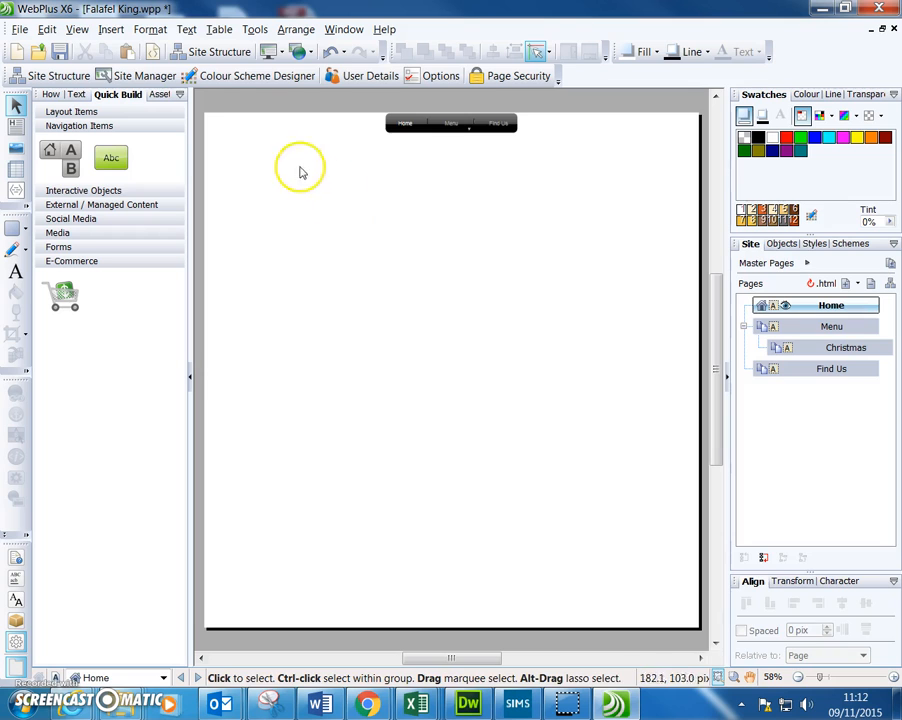
Switch to the master page and move the navigation bar down to leave room for a banner above it.
click(79, 30)
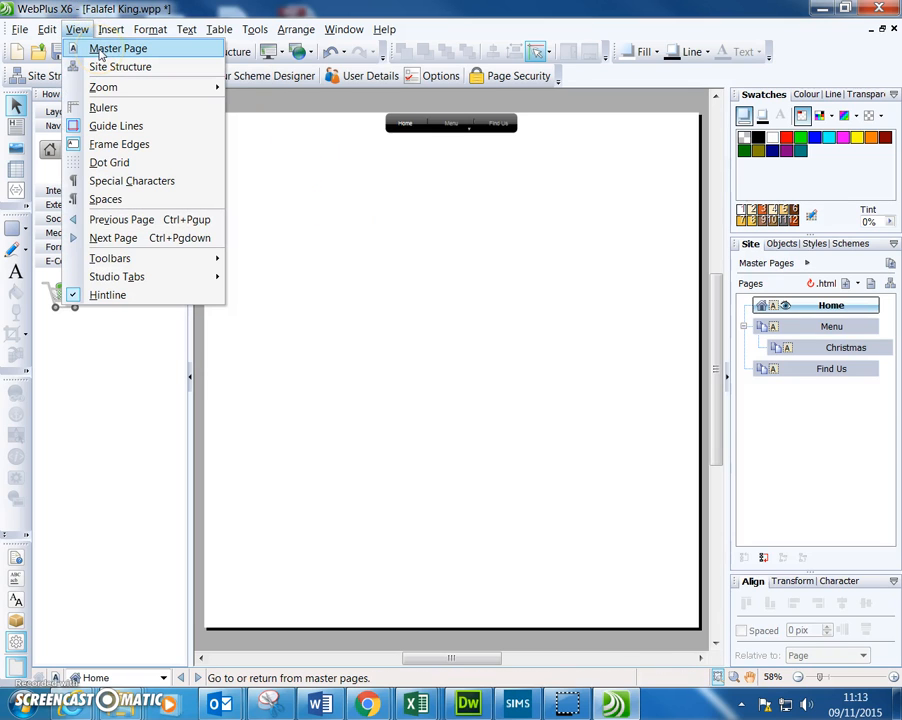
click(100, 49)
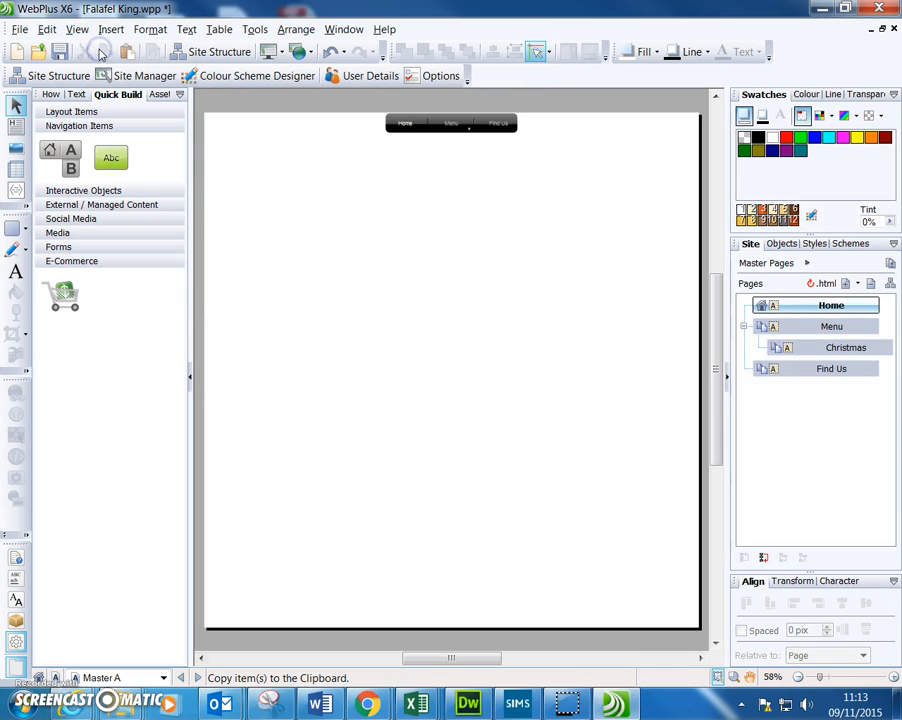
click(77, 30)
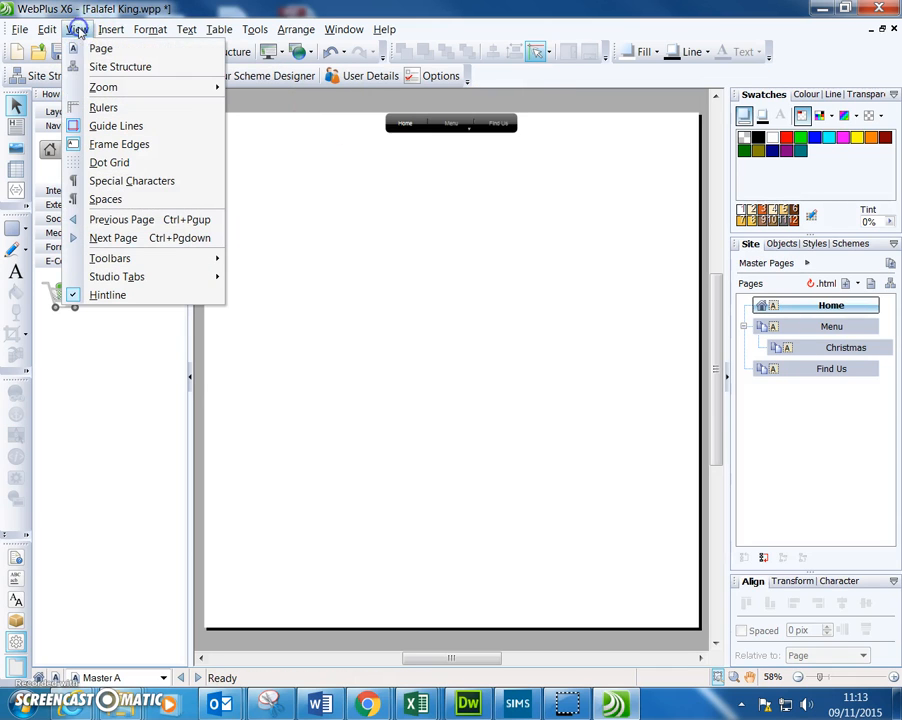
click(420, 155)
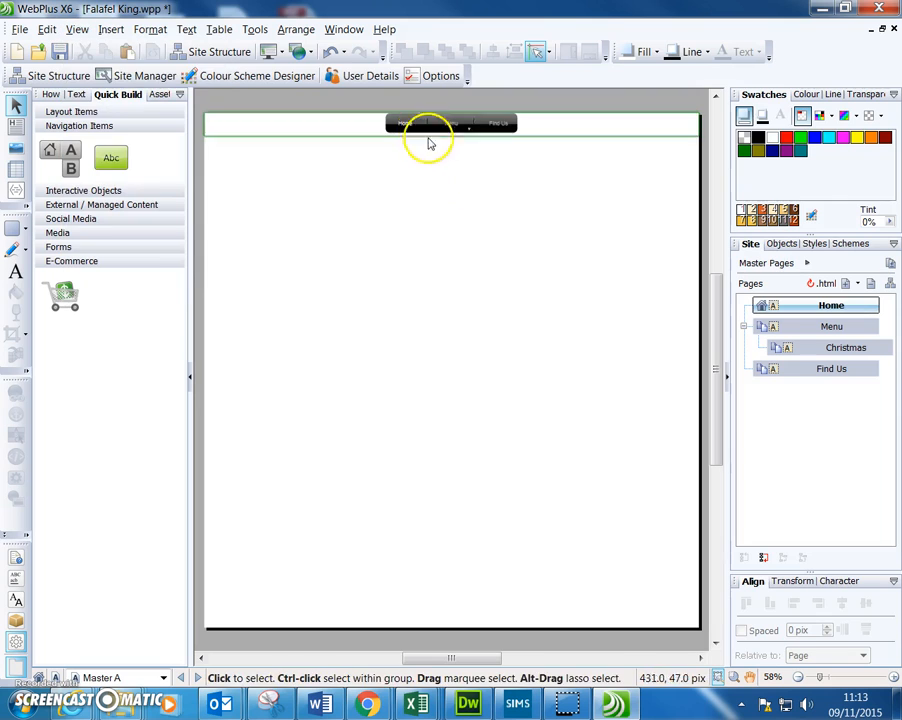
click(422, 124)
drag(434, 123, 430, 172)
click(338, 234)
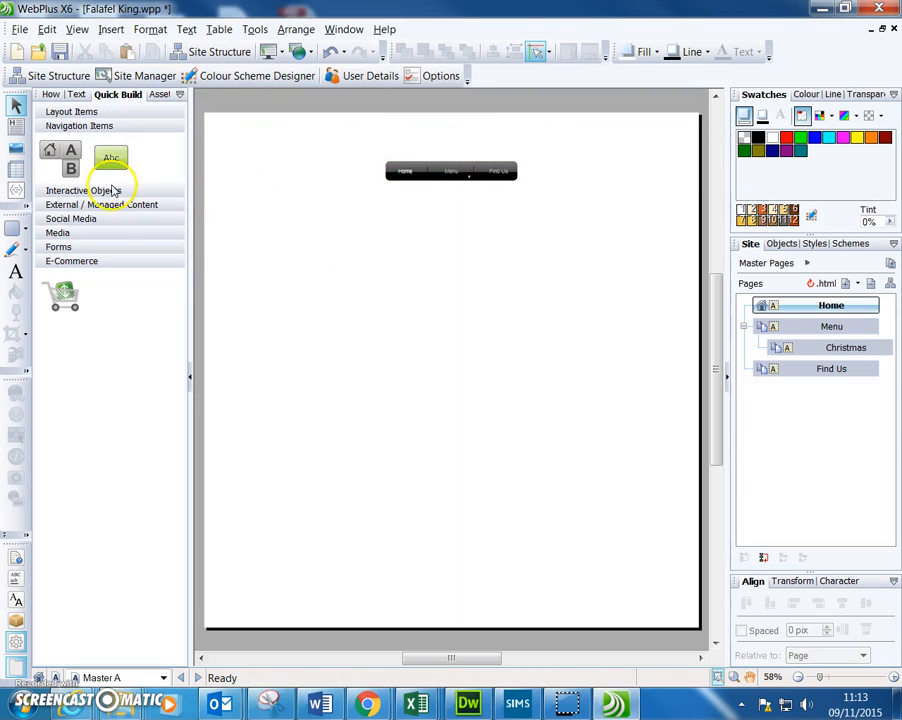
Draw an HTML text frame across the full width of the master page above the navigation bar and enter "Falafel King".
click(18, 127)
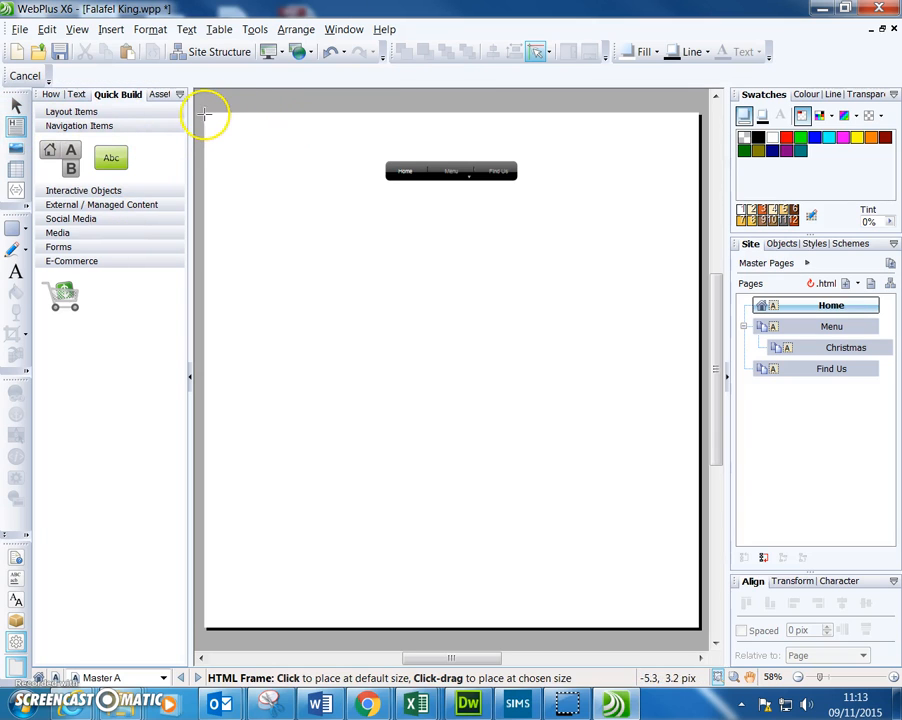
drag(206, 114, 705, 163)
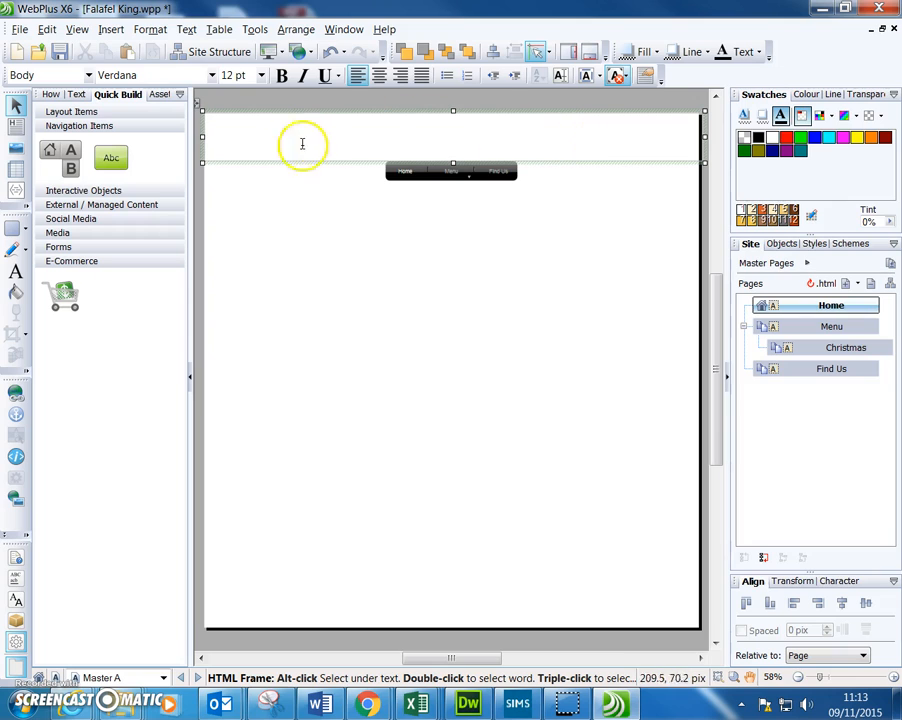
text(Fa)
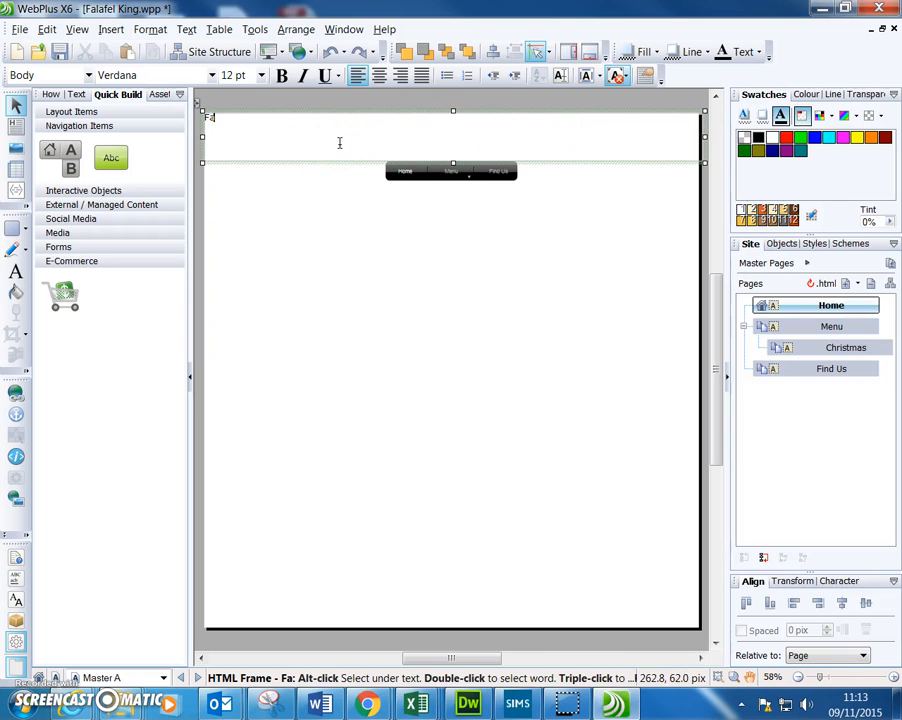
text(lafel)
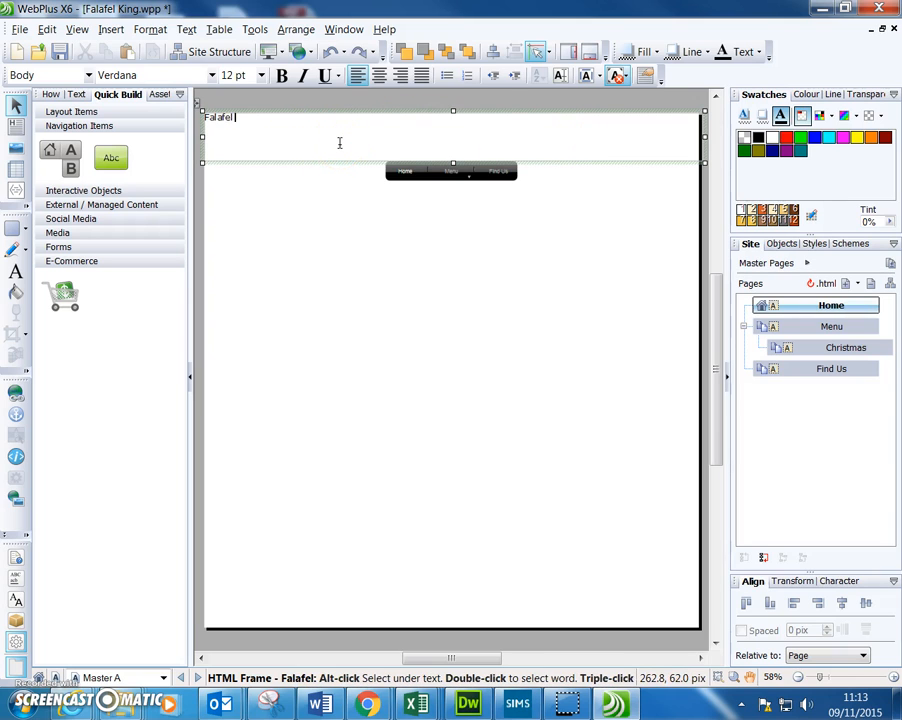
text( King)
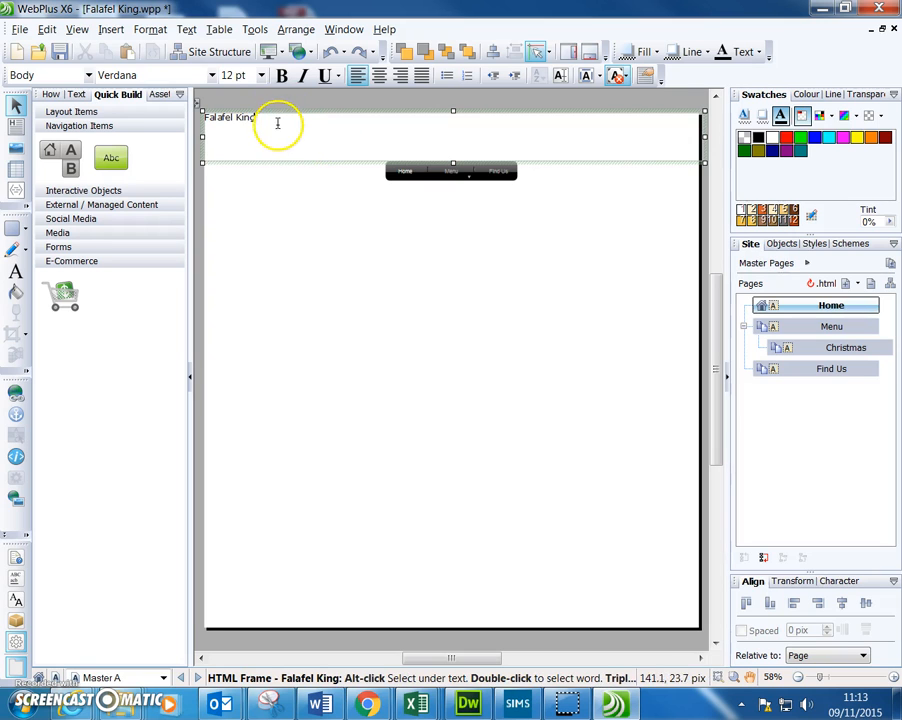
Set the "Falafel King" heading on the master page to 48 pt and centre it across the frame.
drag(278, 123, 204, 117)
click(261, 75)
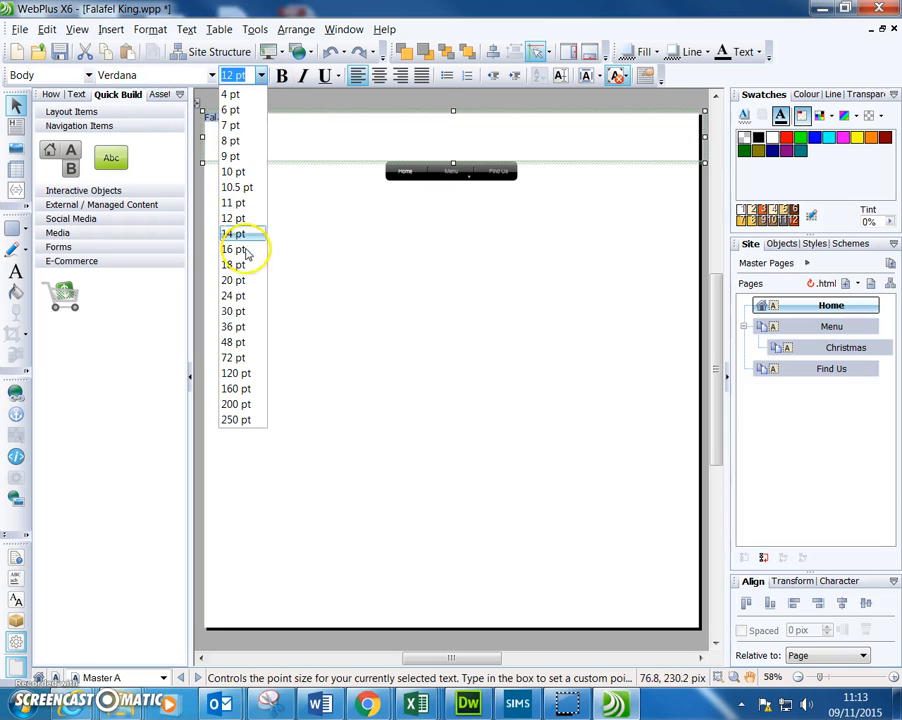
click(234, 344)
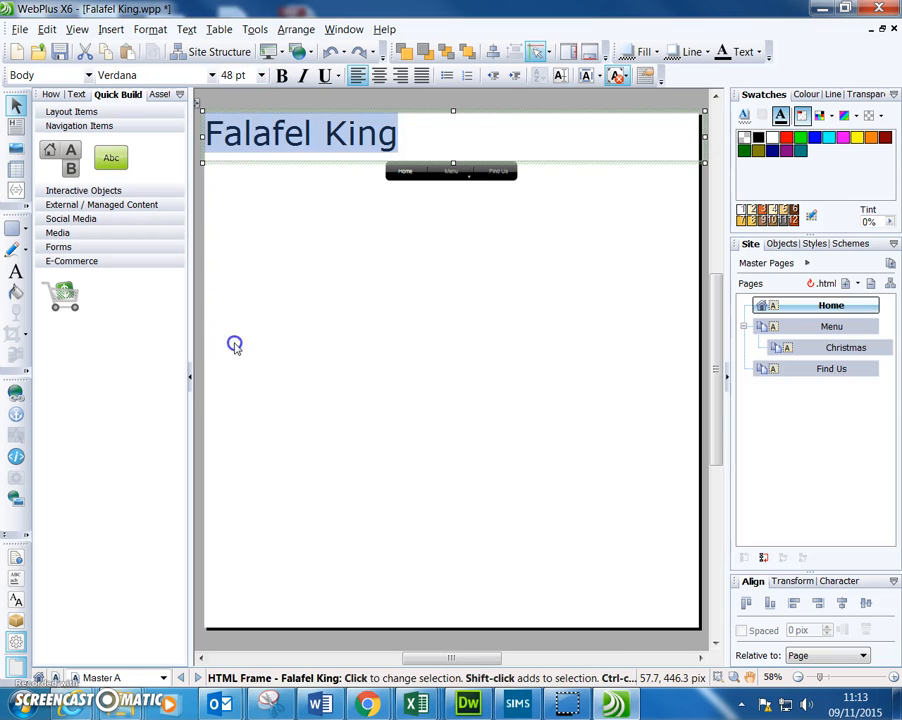
click(380, 78)
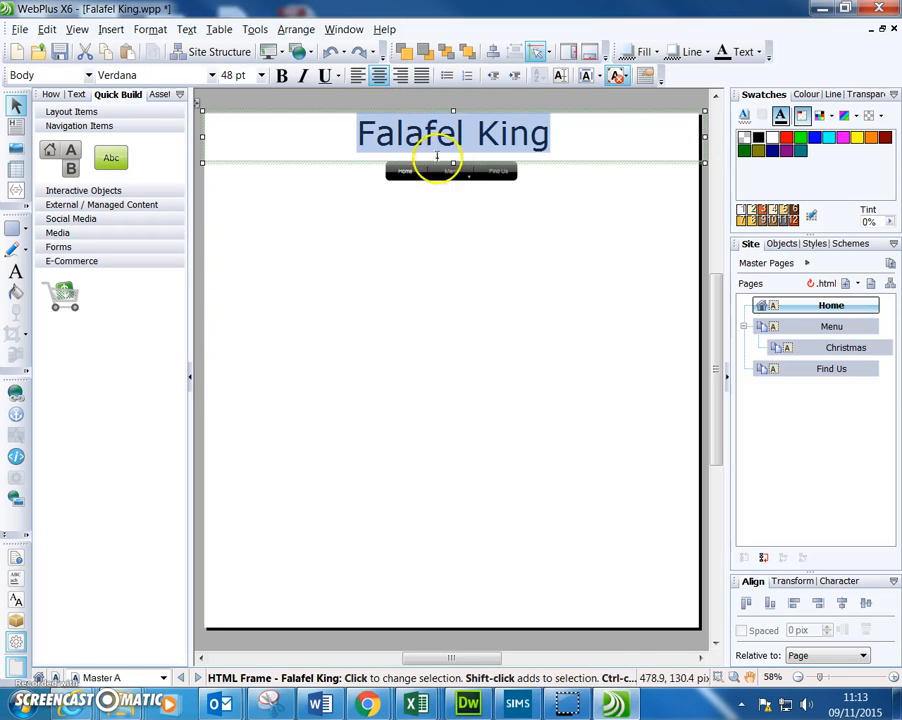
click(454, 249)
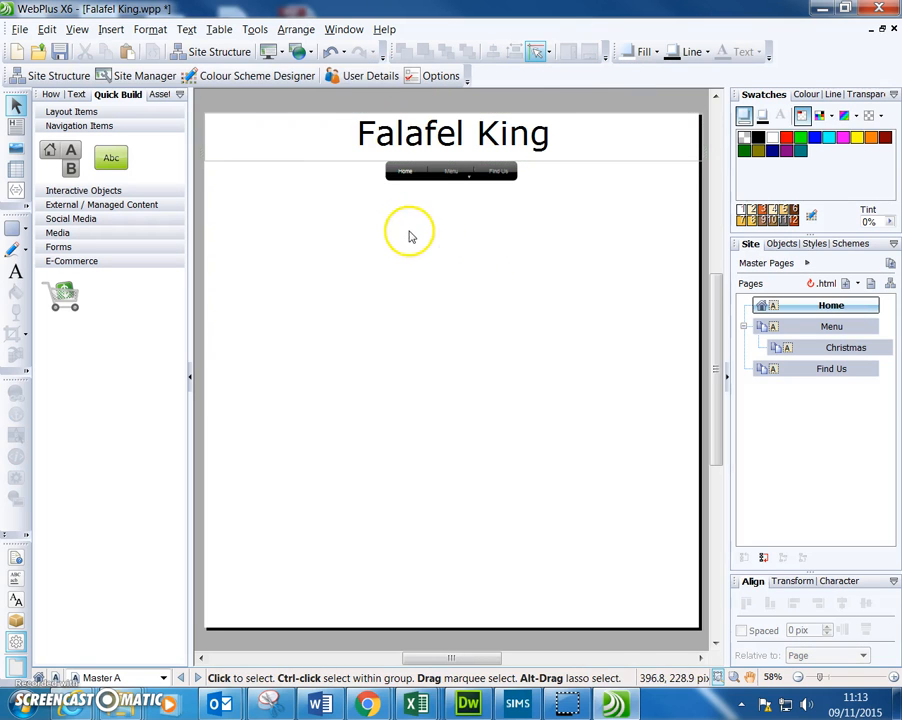
Colour the "Falafel King" heading text red and deselect the frame.
click(549, 132)
drag(549, 132, 425, 135)
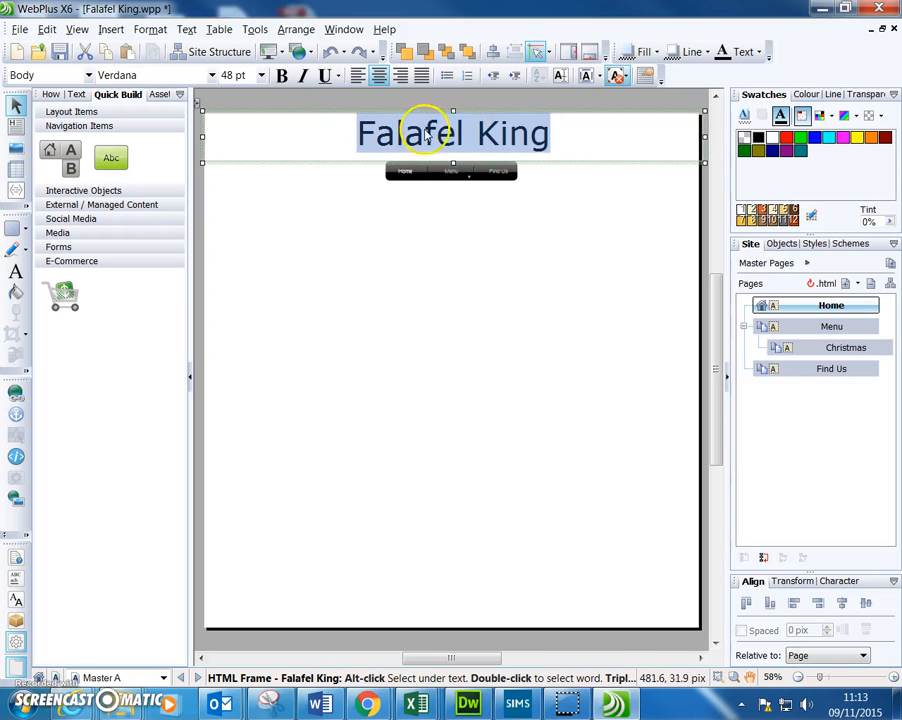
click(787, 138)
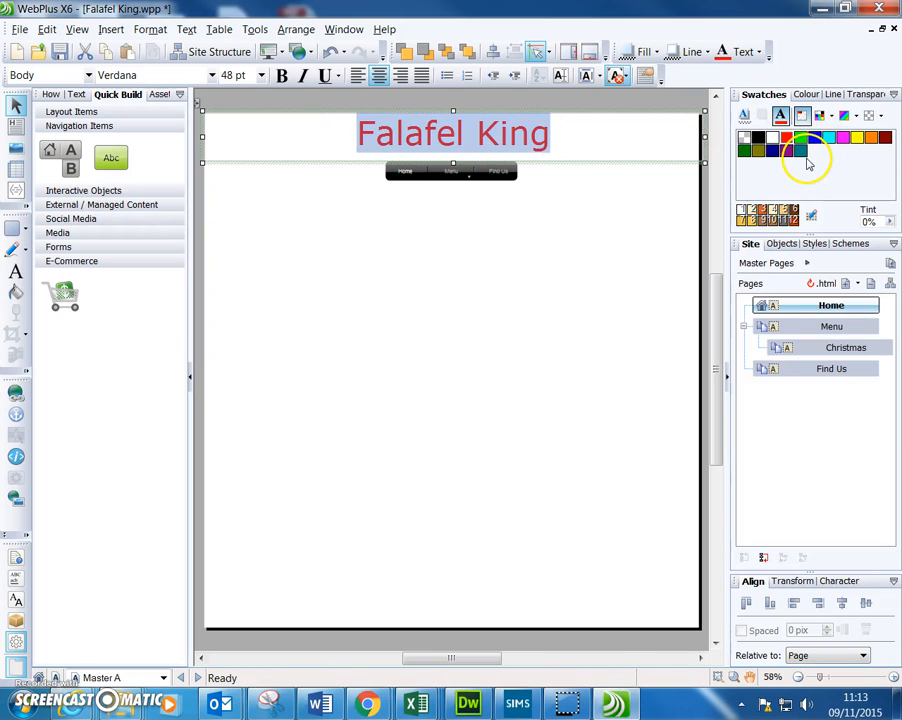
click(552, 232)
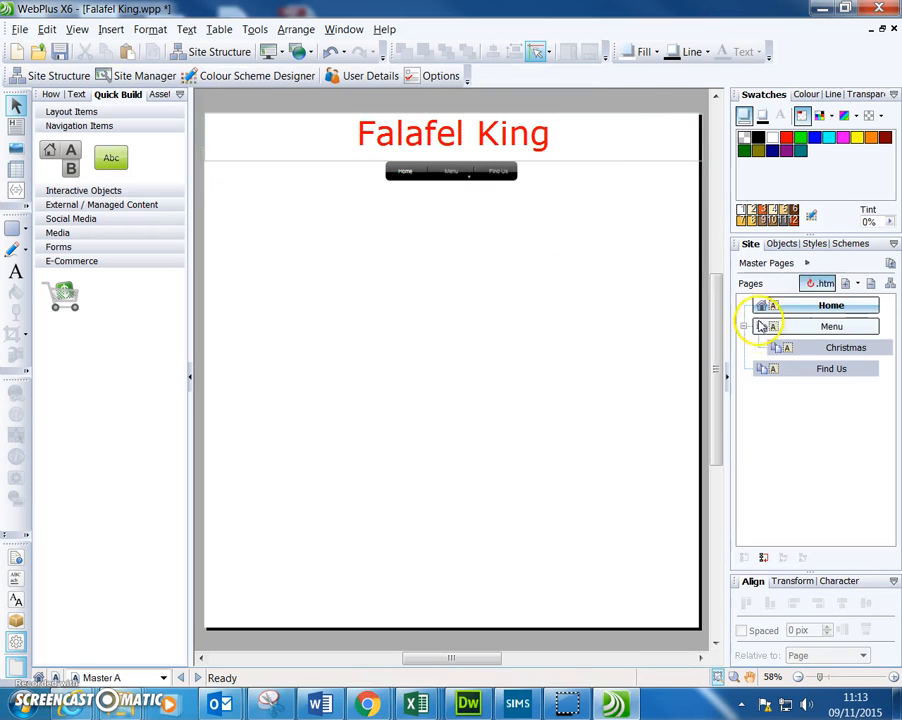
Leave the master page and check the shared heading on the Menu, Christmas and Find Us pages, ending on the Home page.
click(76, 30)
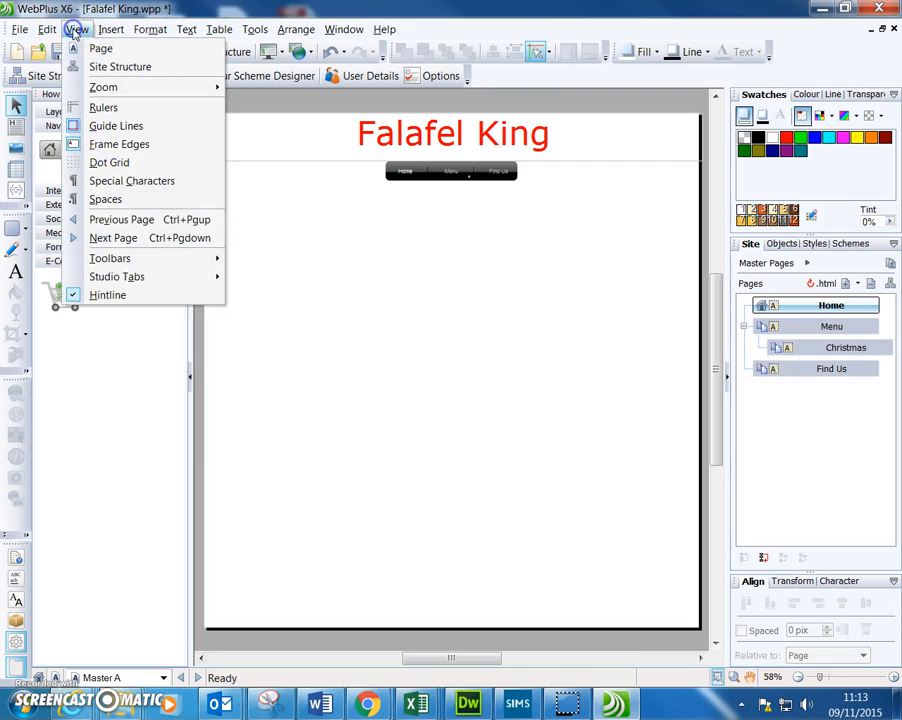
click(92, 50)
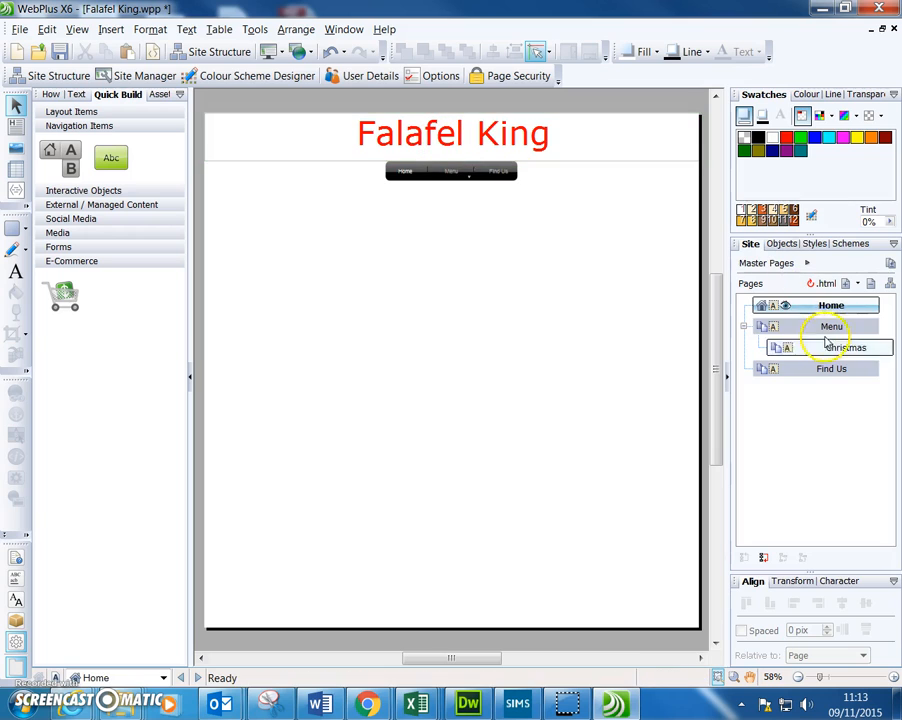
click(825, 330)
click(826, 348)
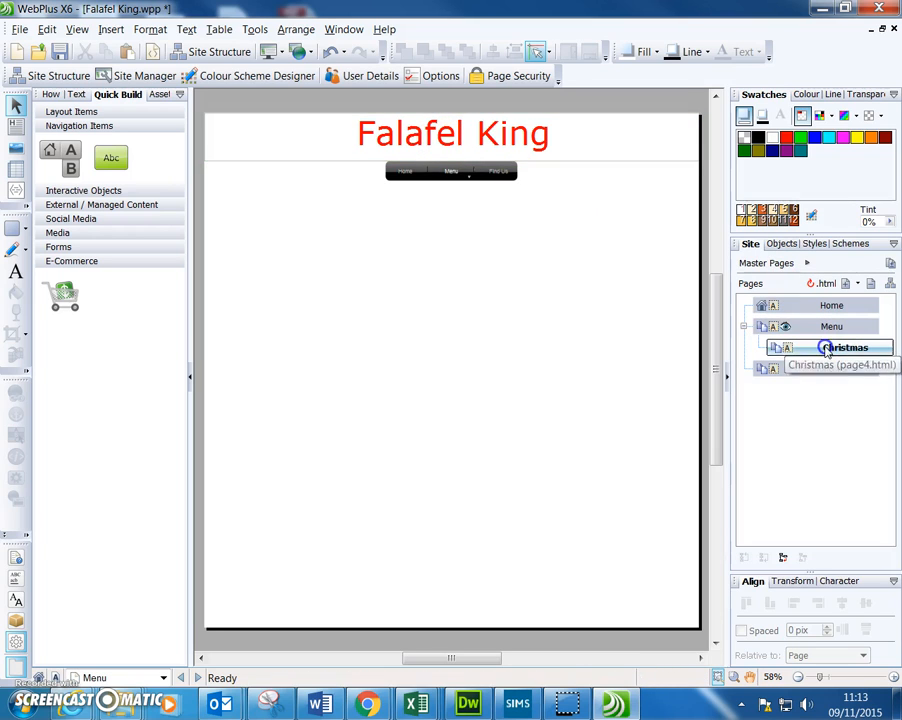
click(827, 368)
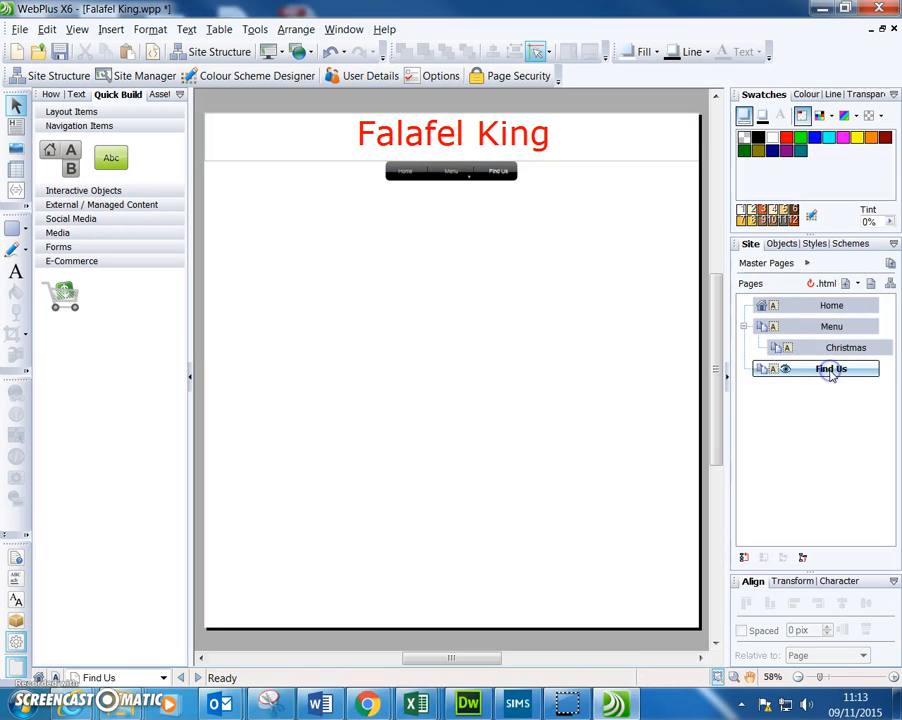
click(829, 346)
click(827, 326)
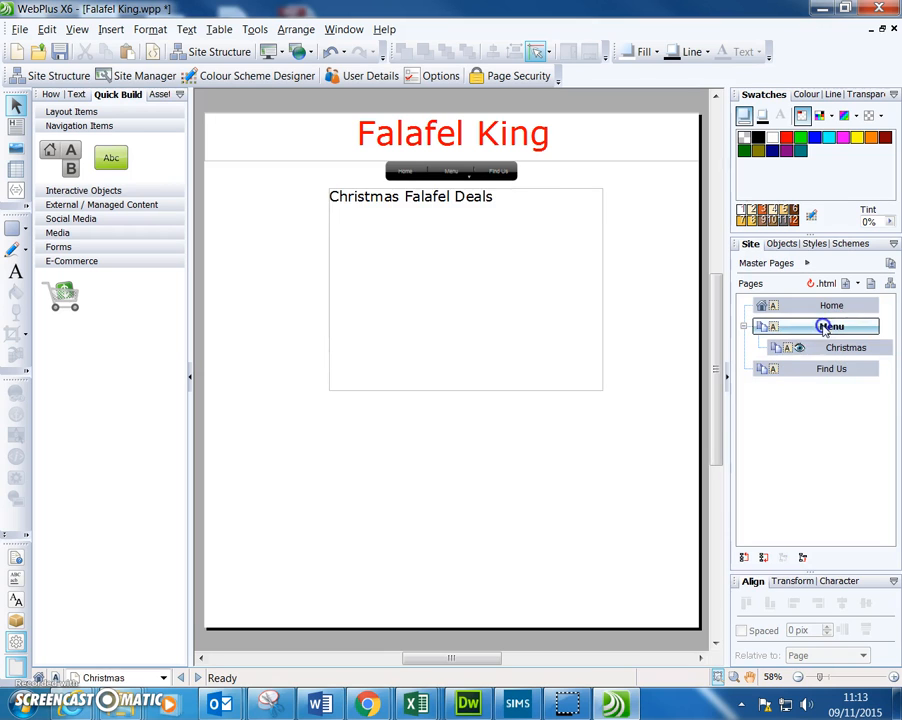
click(815, 307)
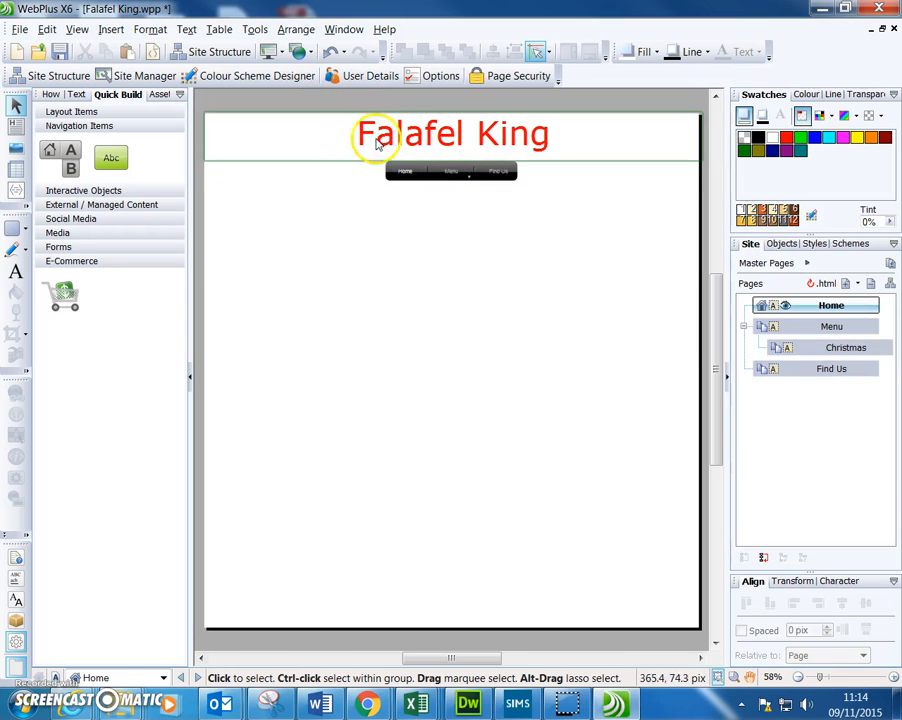
Preview the whole site in Internet Explorer, allow the blocked content, and test the Home, Menu, Christmas and Find Us navigation links.
click(262, 52)
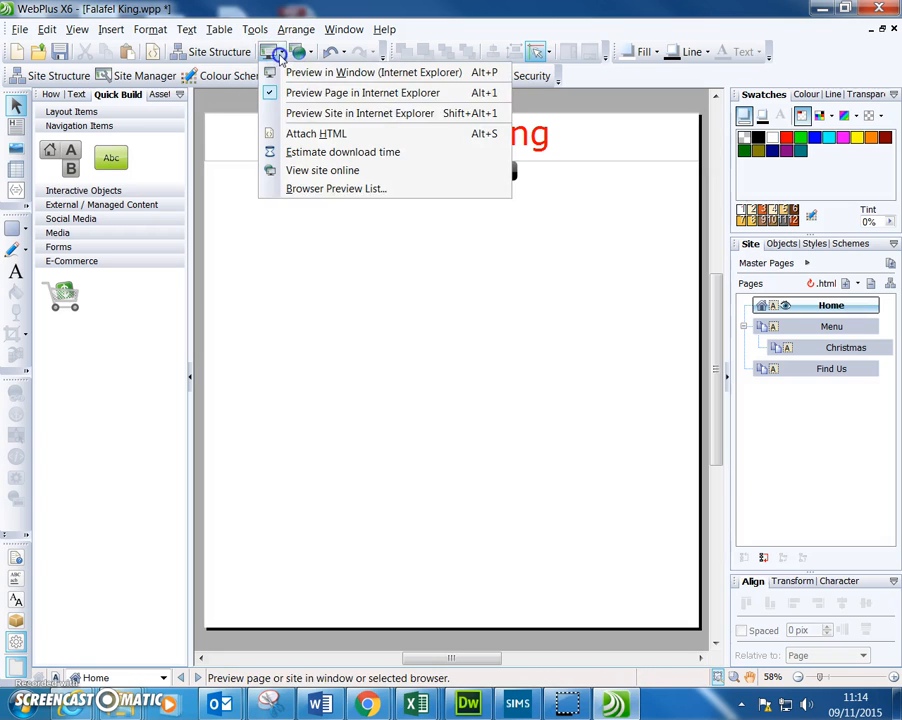
click(325, 114)
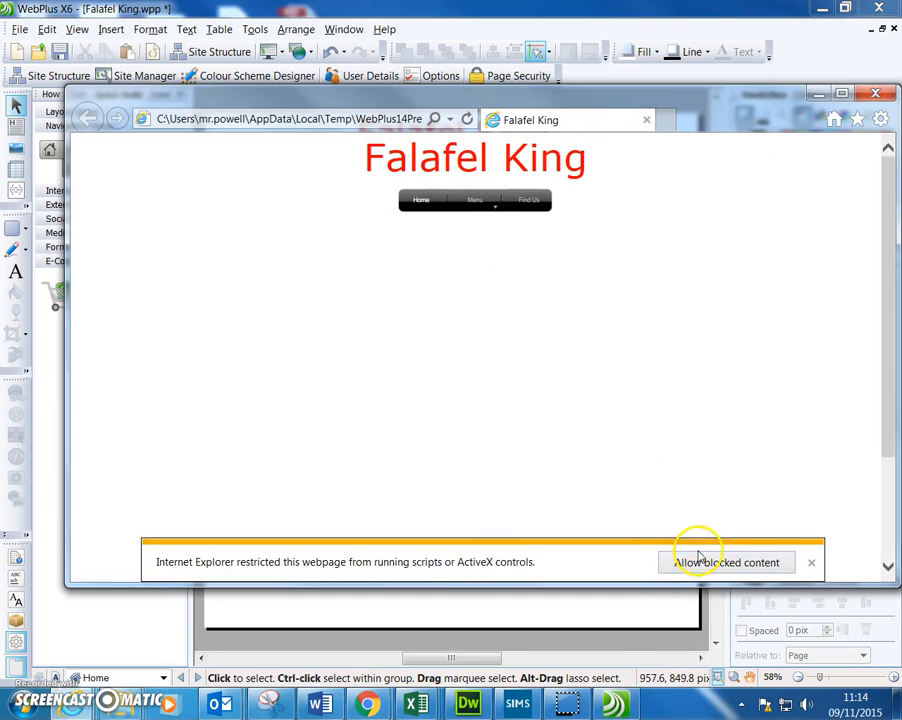
click(700, 560)
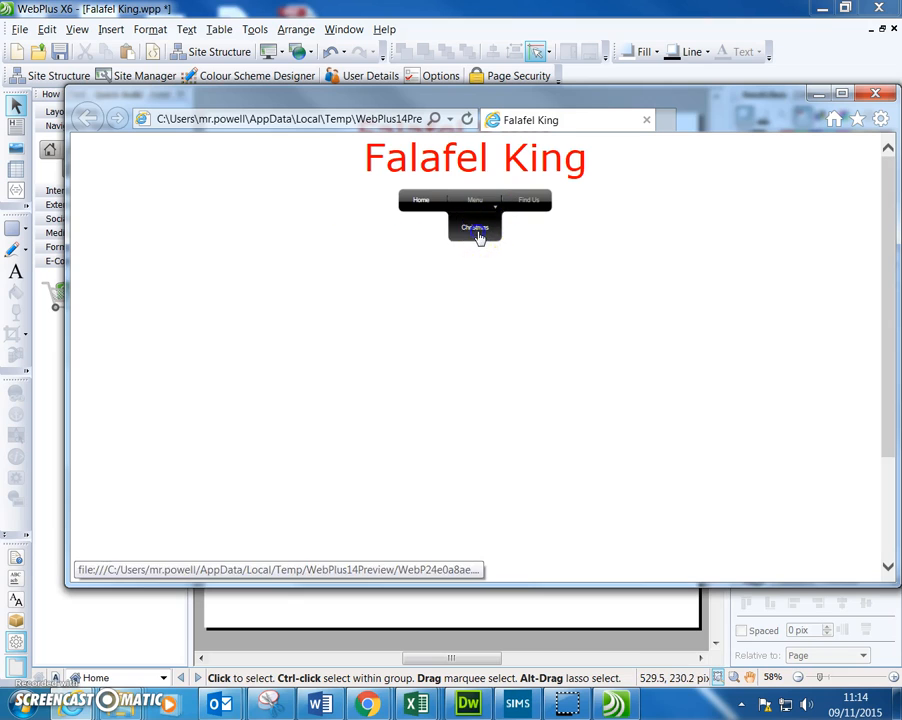
click(476, 231)
click(422, 201)
click(531, 201)
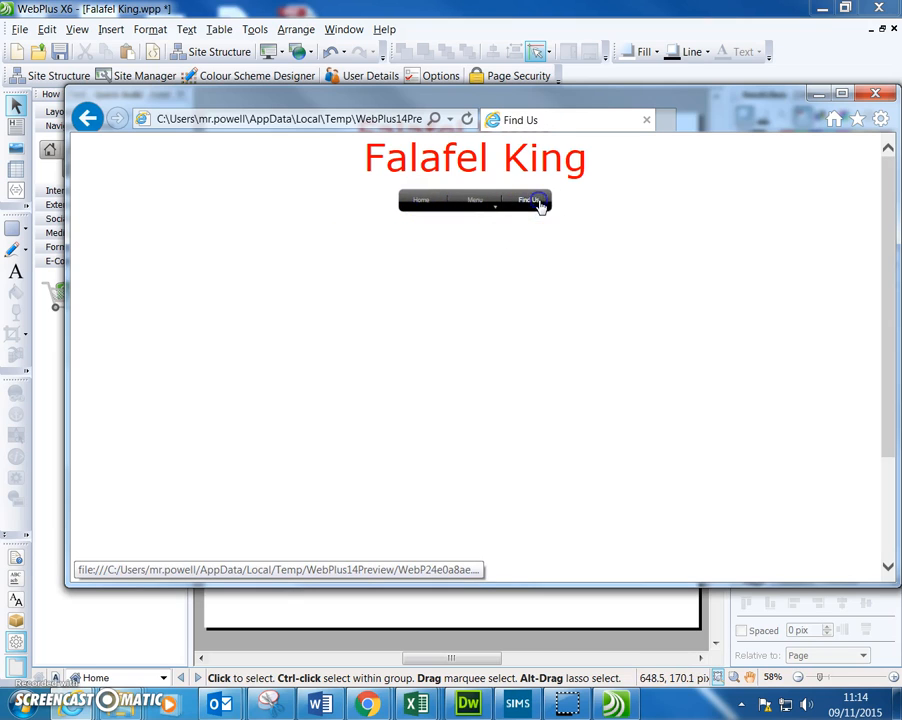
click(477, 199)
click(476, 231)
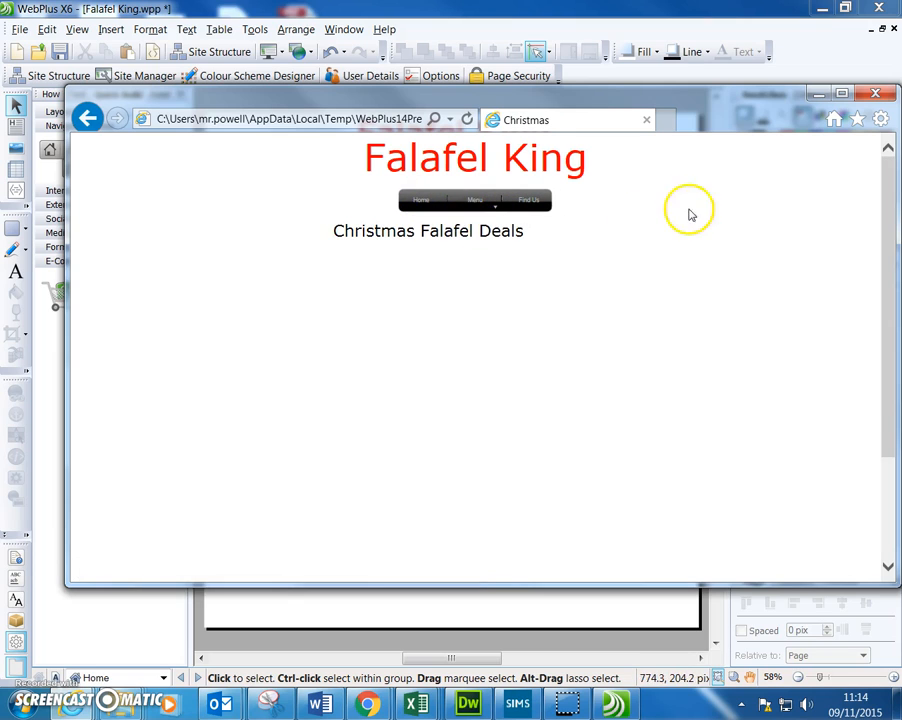